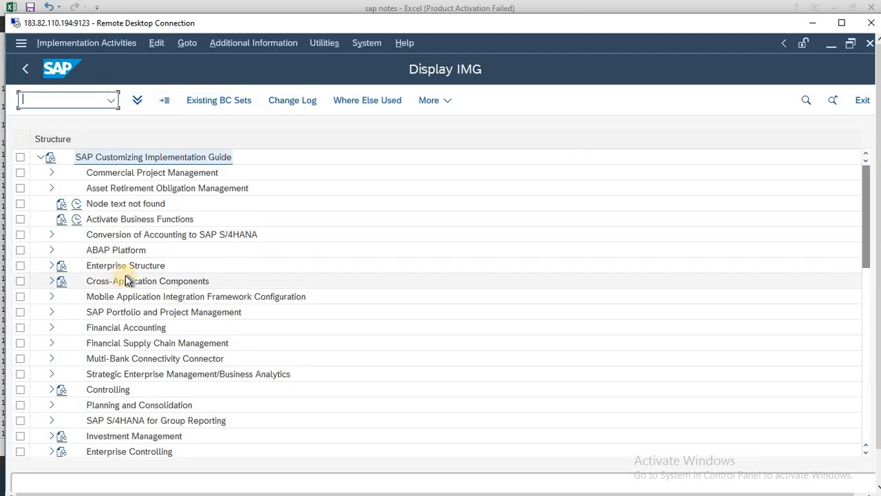
Expand the Financial Accounting node in the implementation guide structure
click(122, 270)
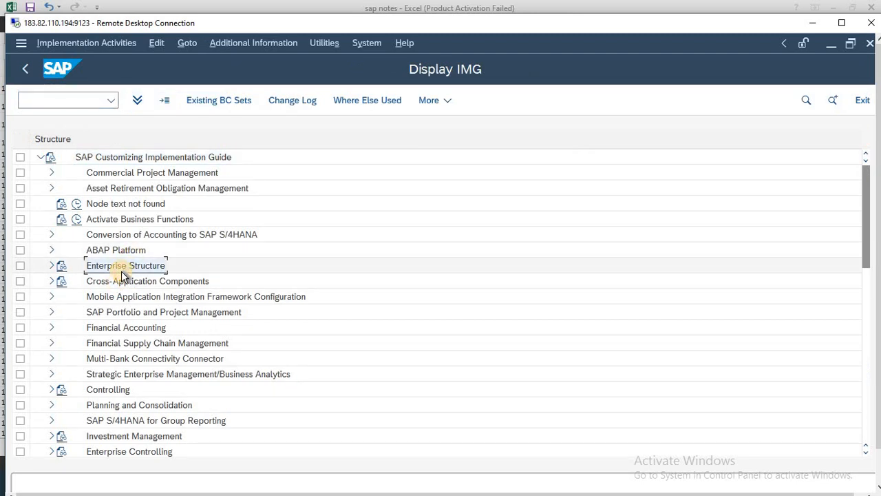
key(Down)
key(Down)
key(Down)
key(Down)
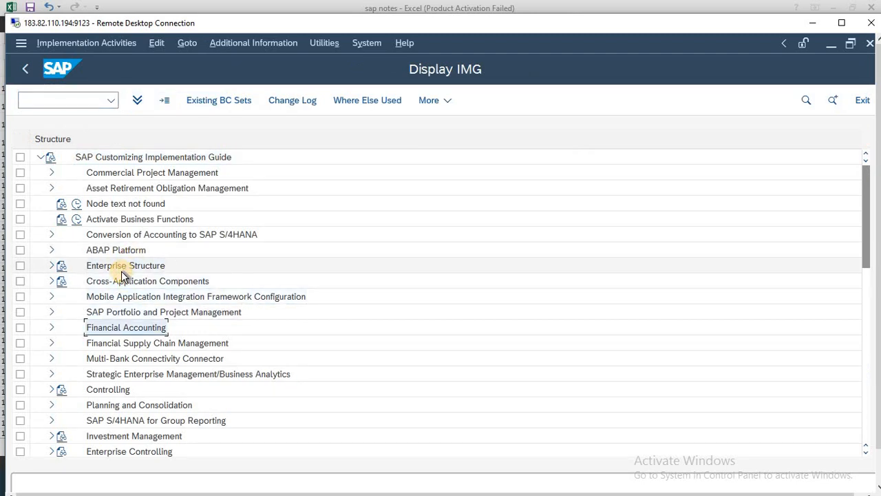
key(Right)
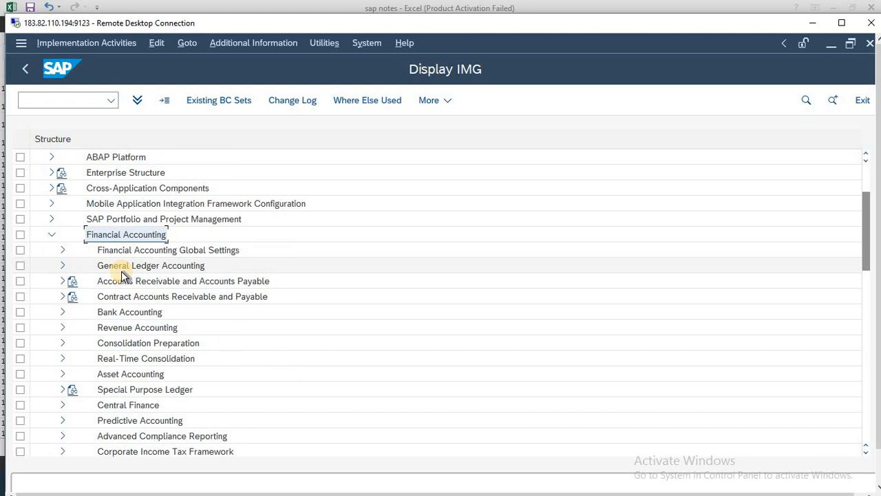
Expand the Bank Accounting node under Financial Accounting
key(Down)
key(Down)
key(Down)
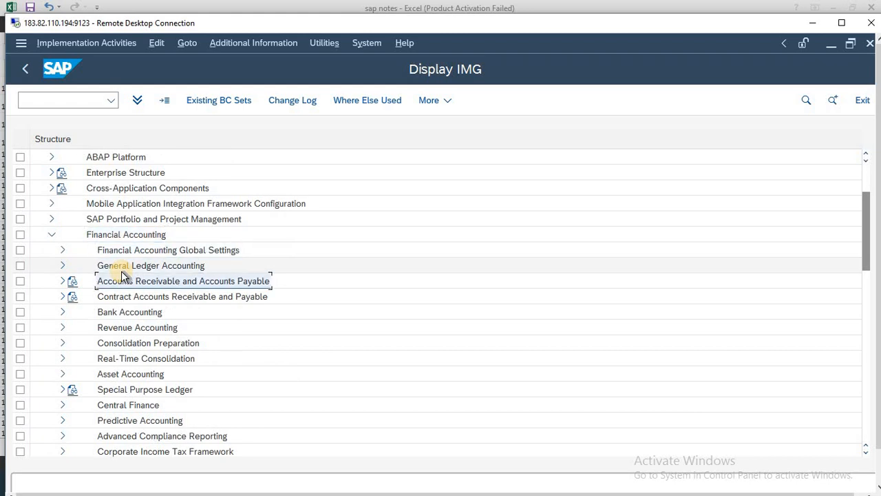
key(Down)
key(Down)
key(Down)
key(Down)
key(Down)
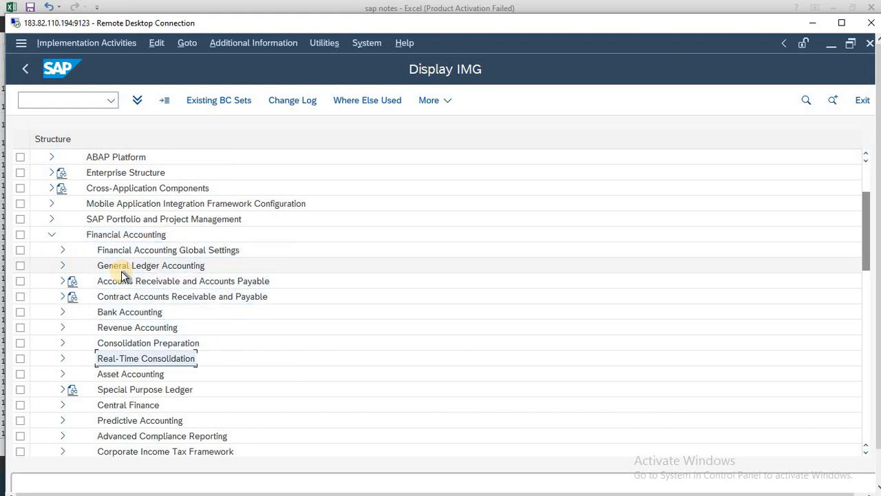
key(Up)
key(Up)
key(Up)
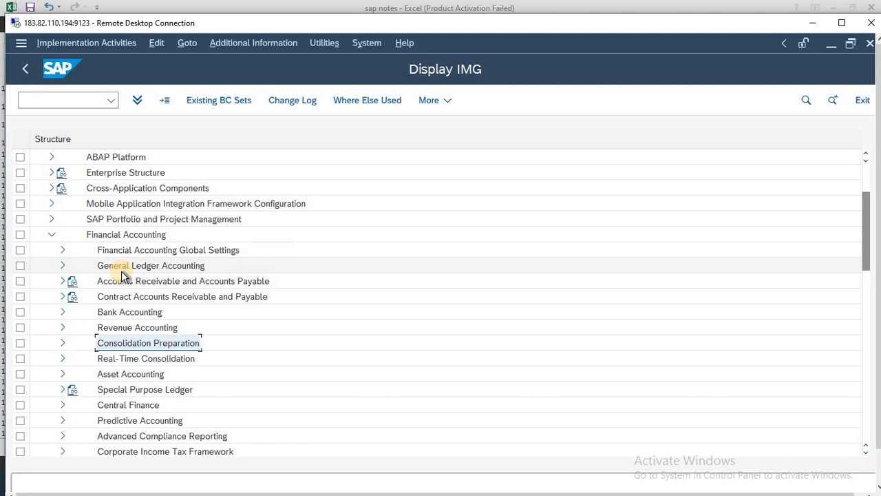
key(Right)
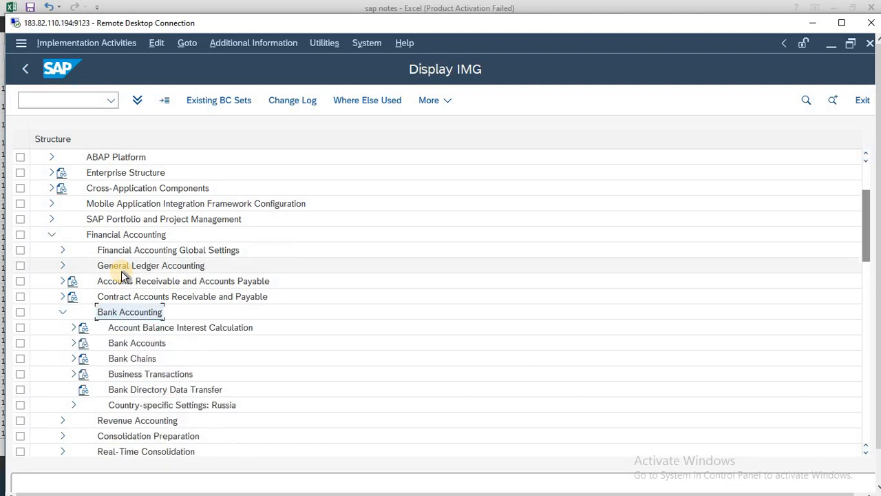
Expand Business Transactions under Bank Accounting, and its Payment Transactions node
key(Down)
key(Down)
key(Down)
key(Down)
key(Right)
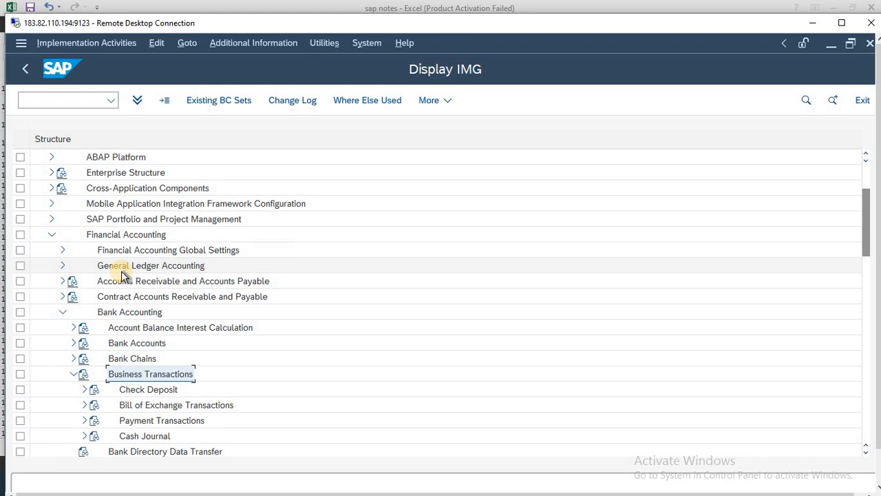
key(Down)
key(Down)
key(Down)
key(Right)
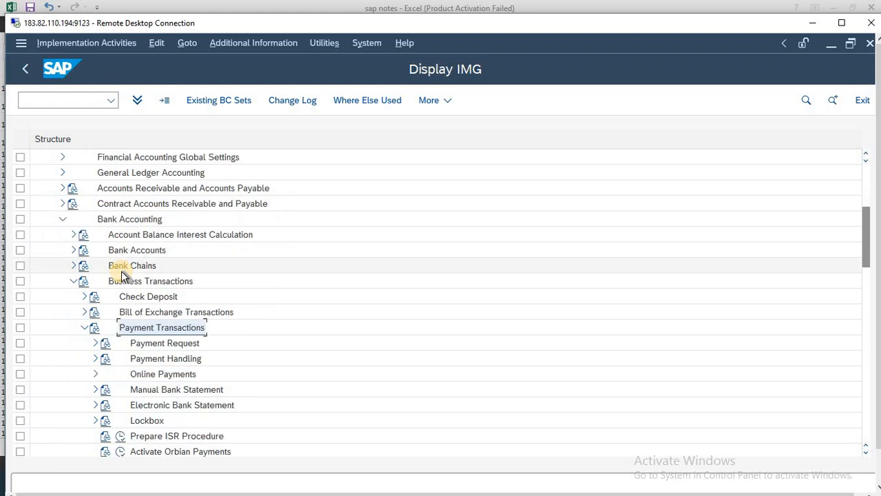
Expand the Manual Bank Statement node under Payment Transactions
key(Down)
key(Down)
key(Down)
key(Down)
key(Right)
key(Down)
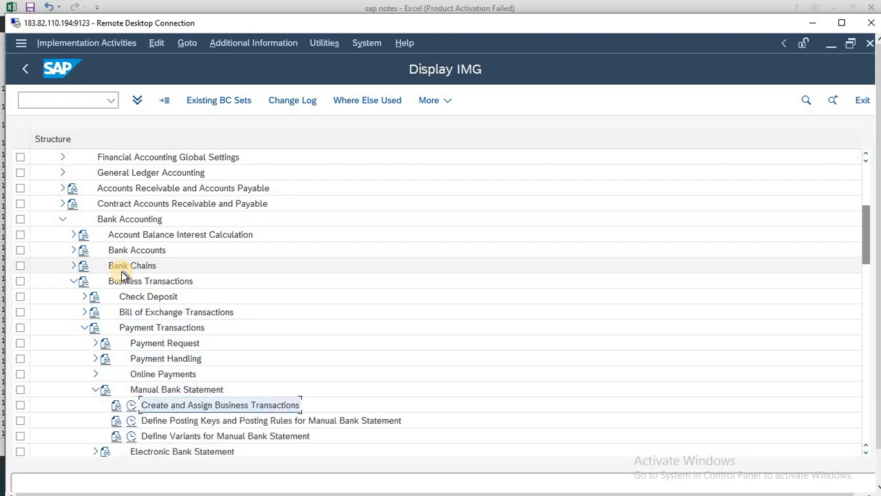
Execute Define Posting Keys and Posting Rules for Manual Bank Statement with chart of accounts HHBK as the work area
key(Down)
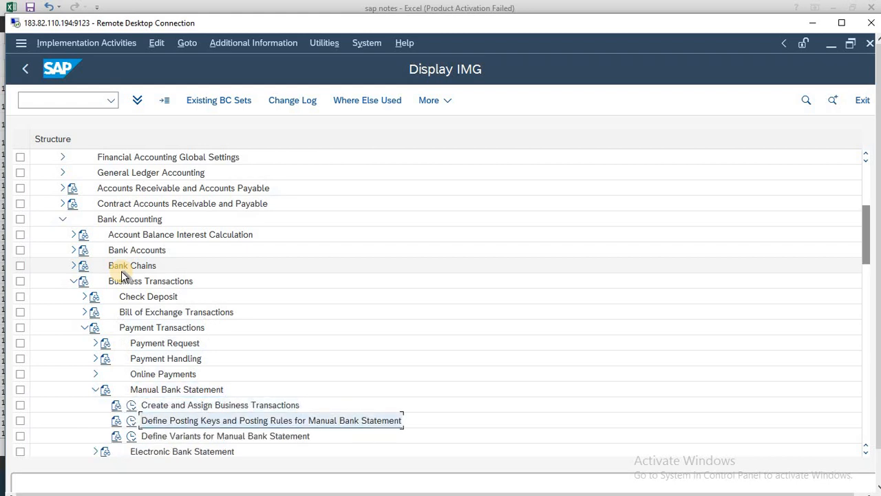
click(131, 420)
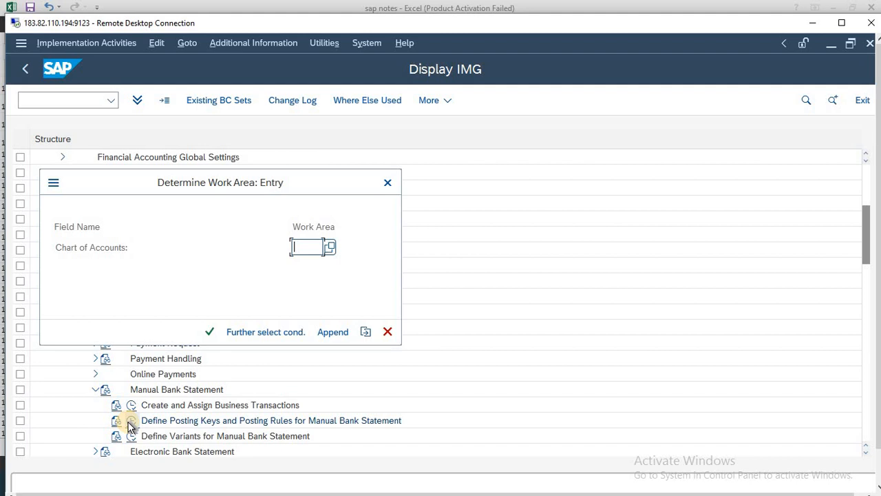
text(HHBK)
key(Return)
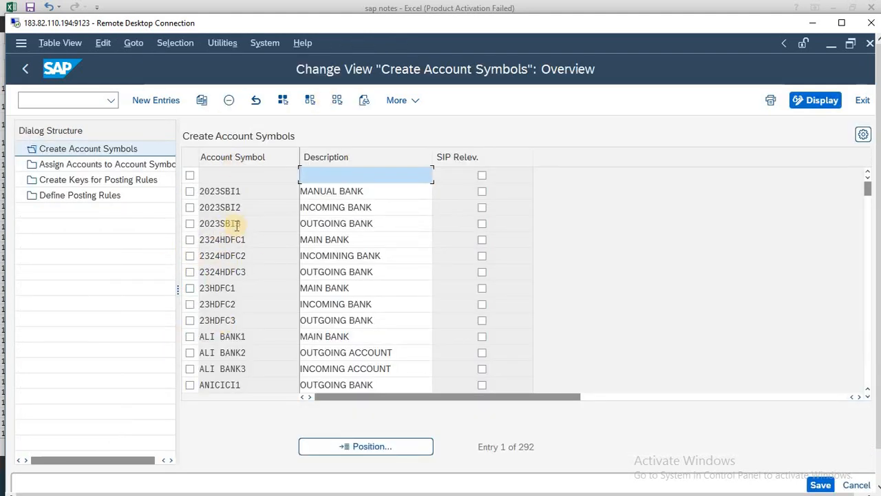
Look through the list of existing account symbols and their descriptions
click(227, 292)
scroll(228, 292, down, 4)
scroll(228, 292, down, 8)
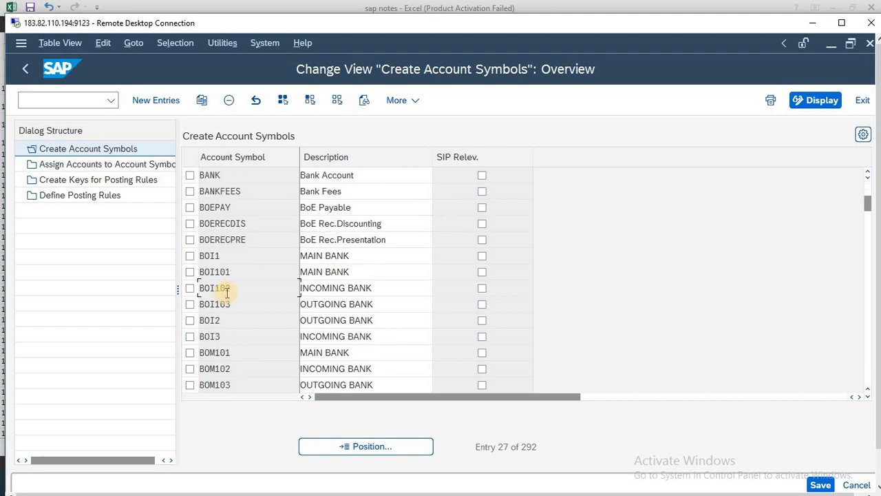
scroll(227, 292, down, 16)
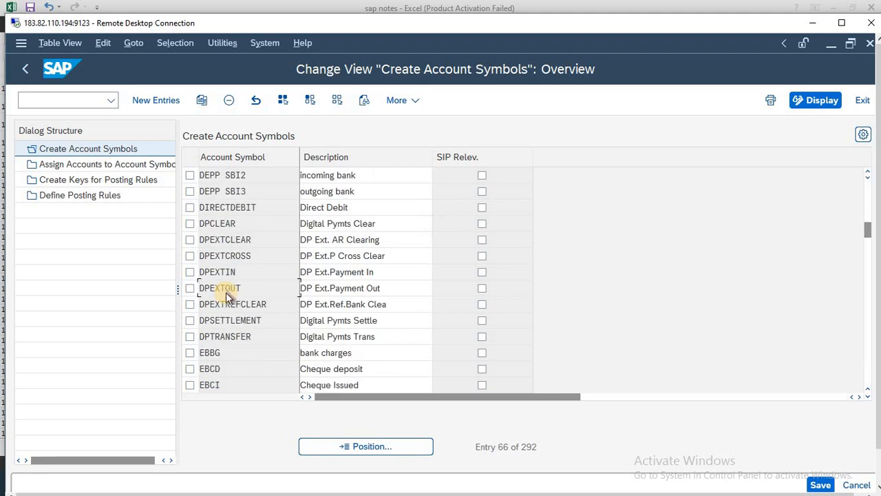
scroll(227, 292, down, 4)
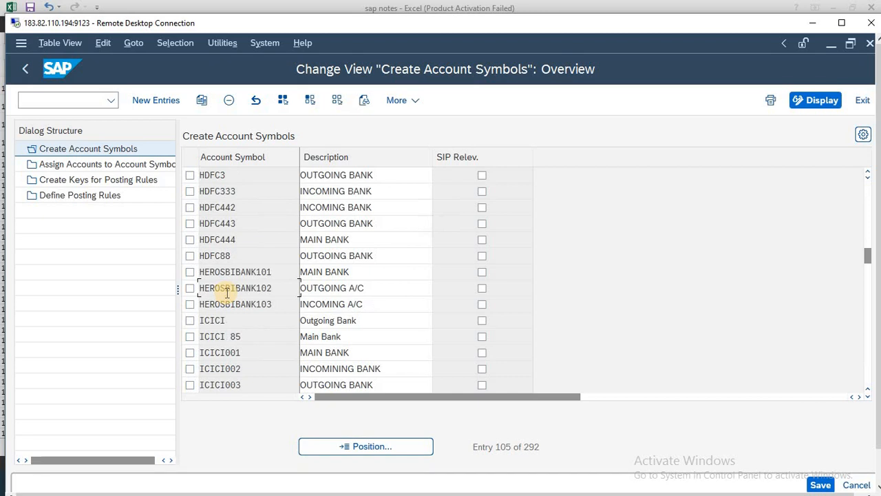
scroll(228, 292, down, 4)
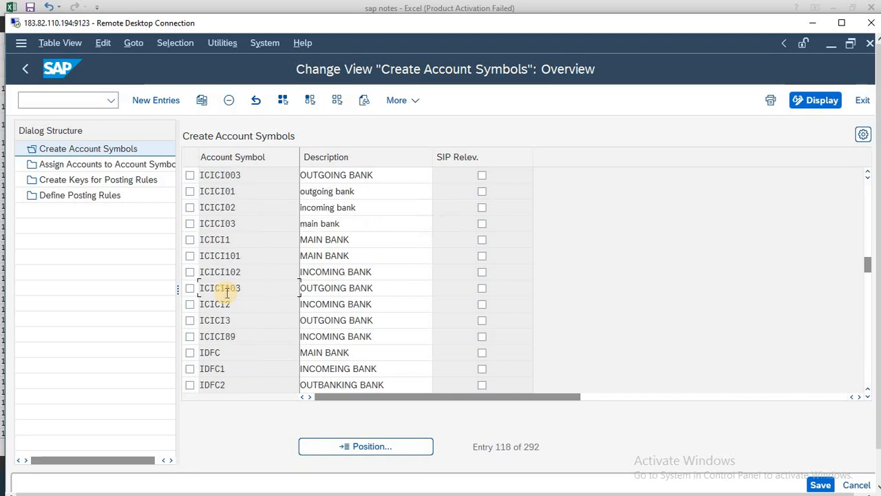
Start new entries for account symbols and enter HHBKSBI1 as the first account symbol
click(150, 106)
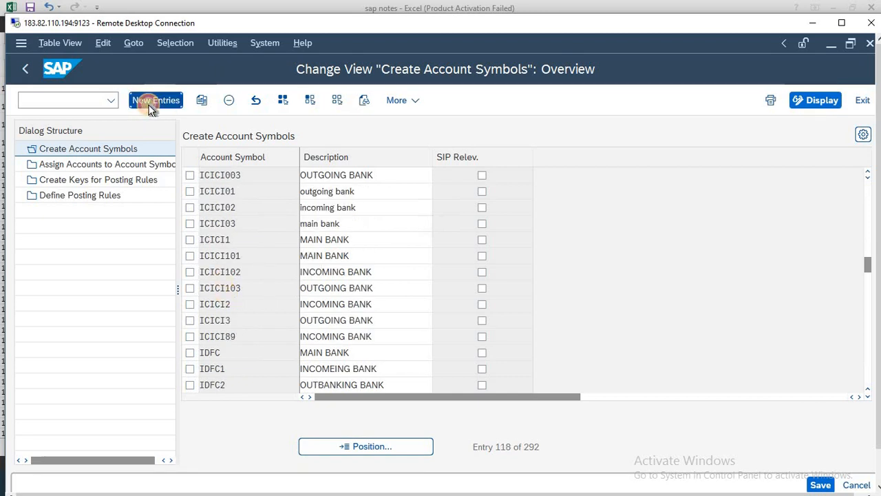
text(H)
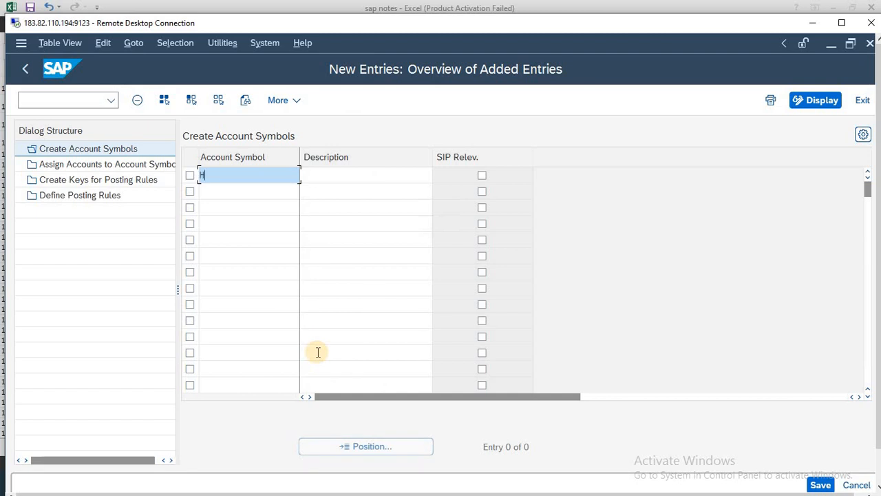
text(HBKSBI1)
key(Return)
Leave the second account symbol empty and remove the BTNSBI1, BTNSBI2 and BTNSBI3 suggestions from its input history
text(HHBK)
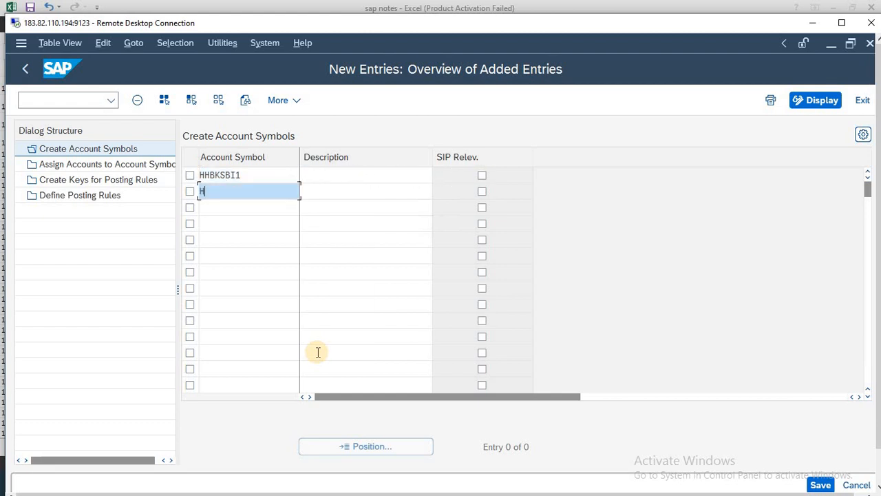
key(BackSpace)
key(BackSpace)
key(BackSpace)
key(BackSpace)
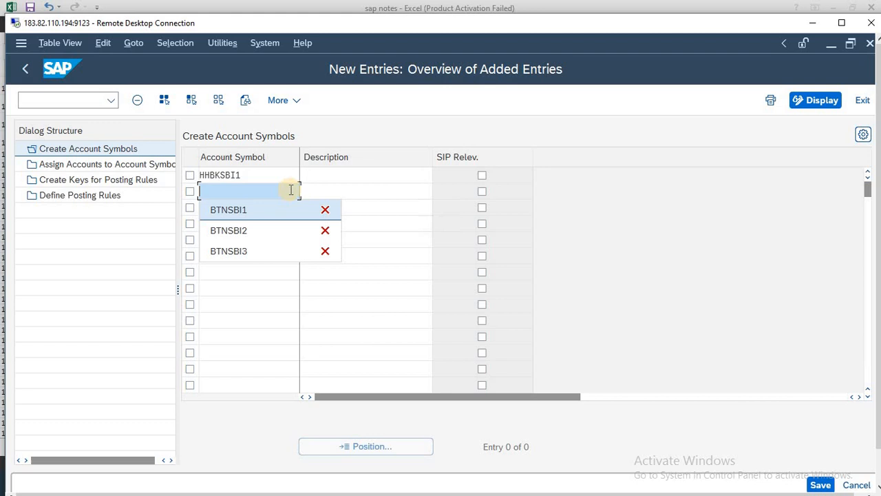
click(325, 209)
click(325, 209)
click(325, 209)
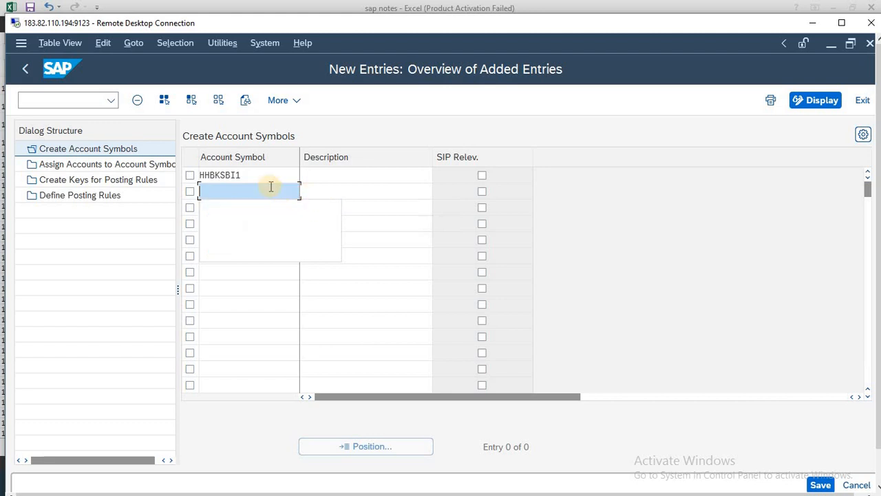
Copy the account symbol HHBKSBI1 into the second and third rows
double_click(250, 177)
key(ctrl+c)
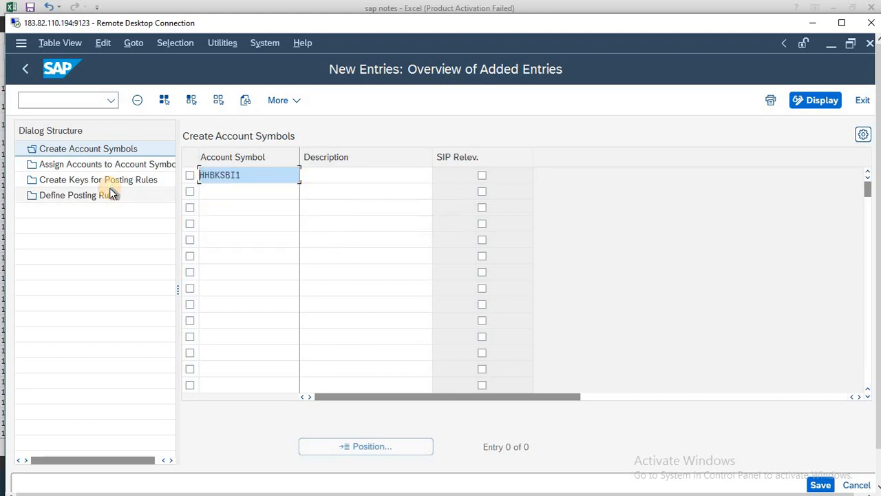
key(Down)
key(ctrl+v)
key(Down)
key(ctrl+v)
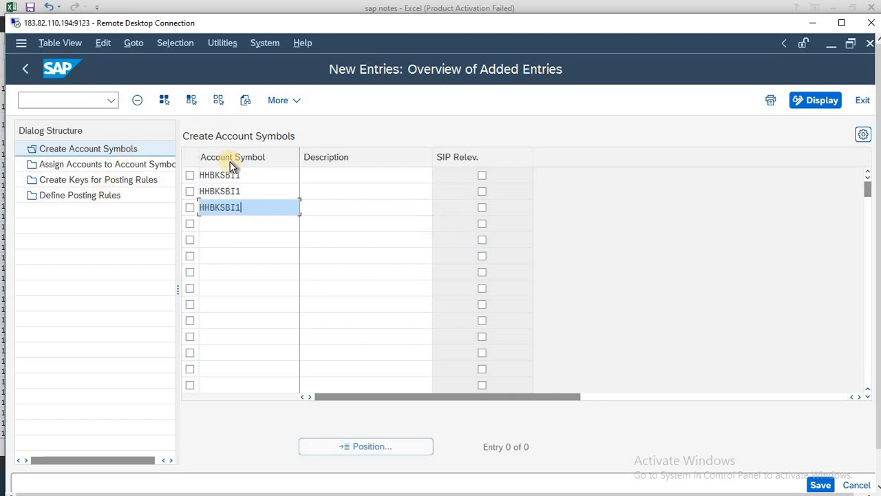
Change the second account symbol to HHBKSBI2 and the third to HHBKSBI3
click(255, 173)
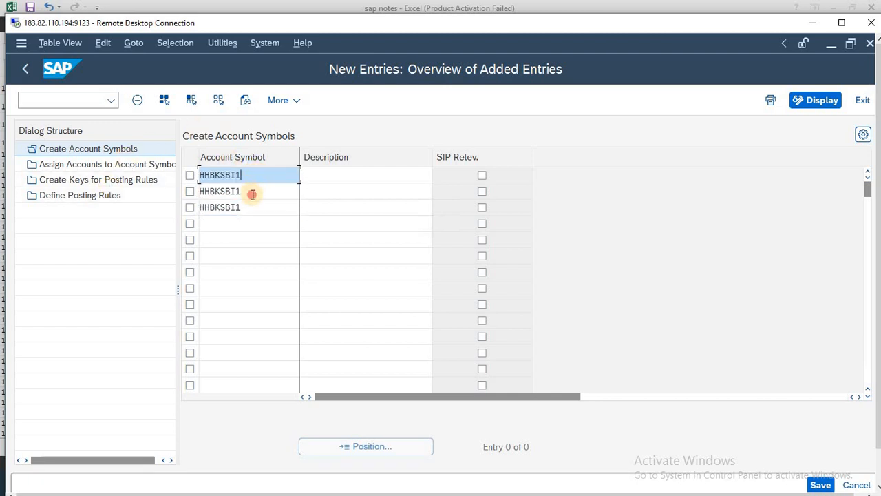
click(252, 192)
key(BackSpace)
text(2)
key(Down)
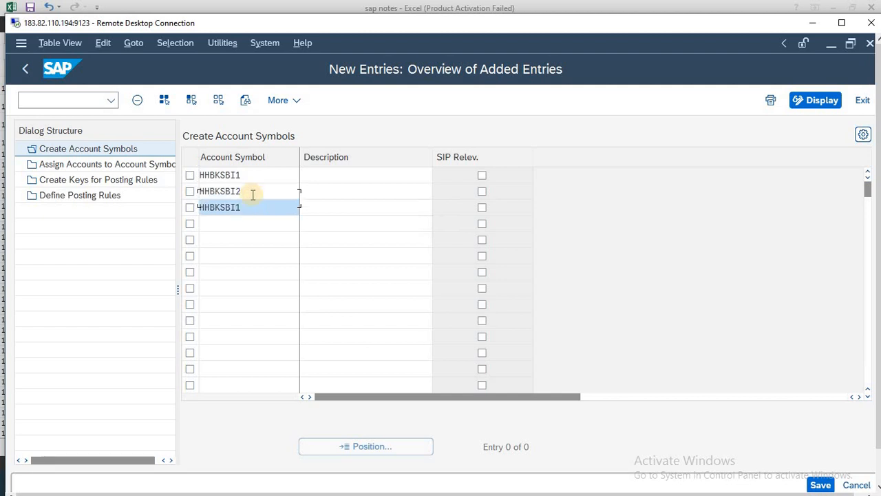
key(BackSpace)
text(3)
click(354, 177)
text(SBI BANK)
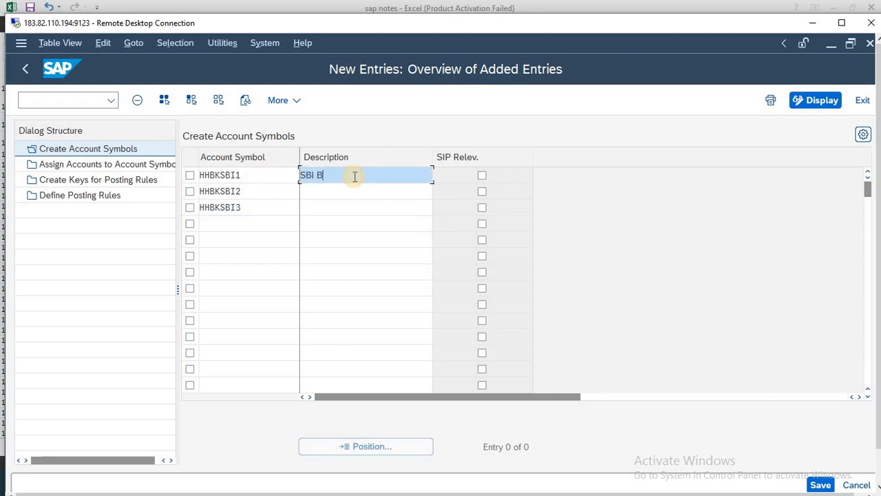
key(BackSpace)
key(BackSpace)
key(BackSpace)
key(BackSpace)
key(BackSpace)
key(BackSpace)
key(BackSpace)
key(BackSpace)
Enter the description MAIN BANK SBI for HHBKSBI1 and OUTGOING BANK SBI for HHBKSBI2
text(MAIN BANK SBI)
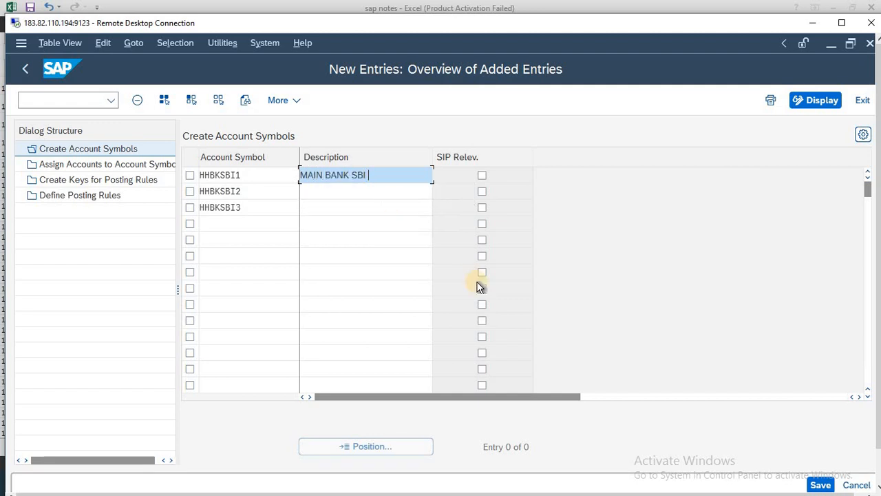
key(Down)
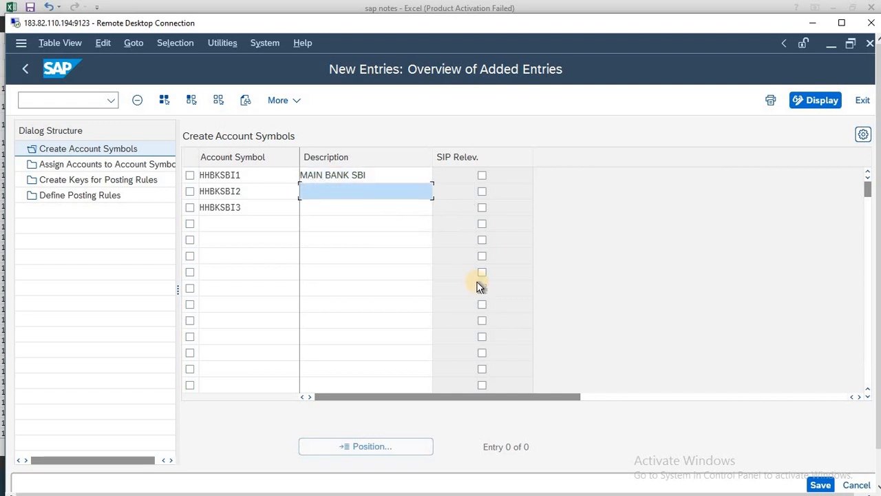
text(OUT)
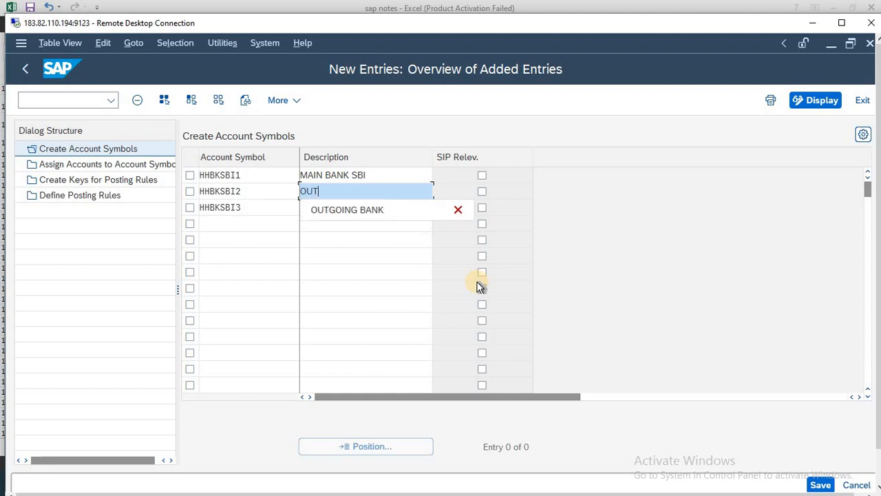
key(Down)
key(Return)
text(SBI)
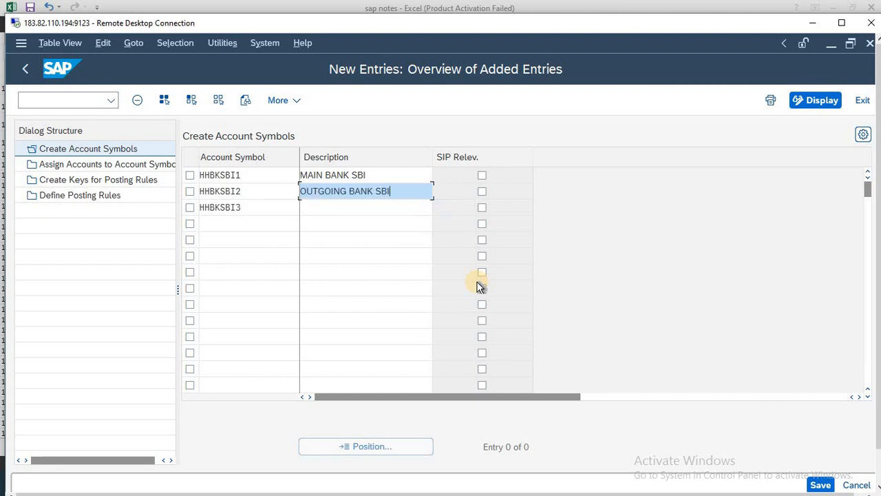
Leave the third description empty and remove the MAIN BANK, INCOMING BANK and OUTGOING BANK suggestions from its input history
key(Down)
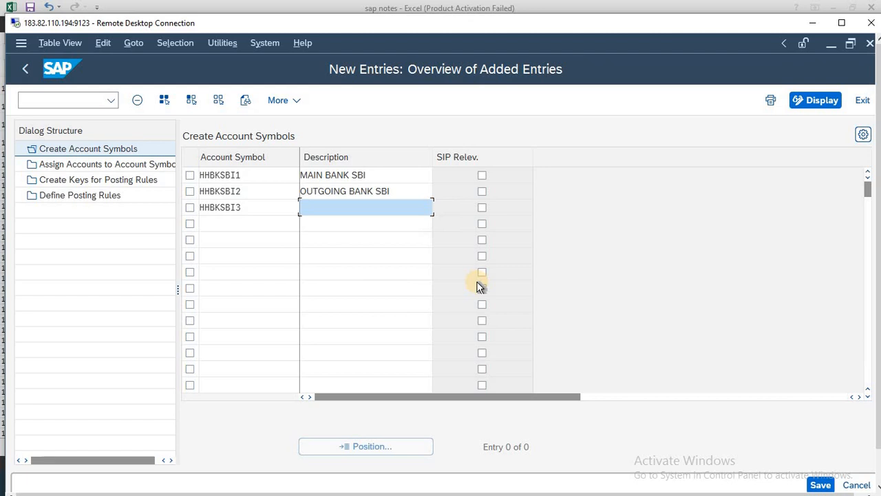
text(OU)
key(BackSpace)
key(BackSpace)
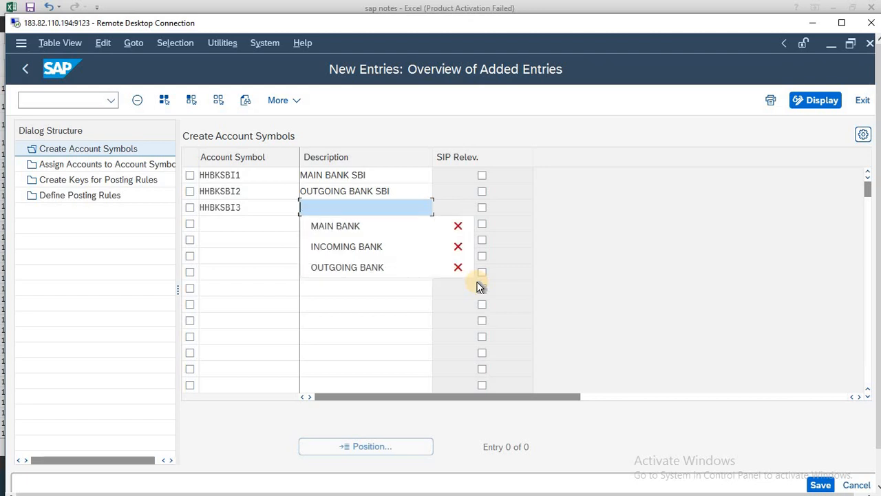
key(Down)
key(Down)
key(Up)
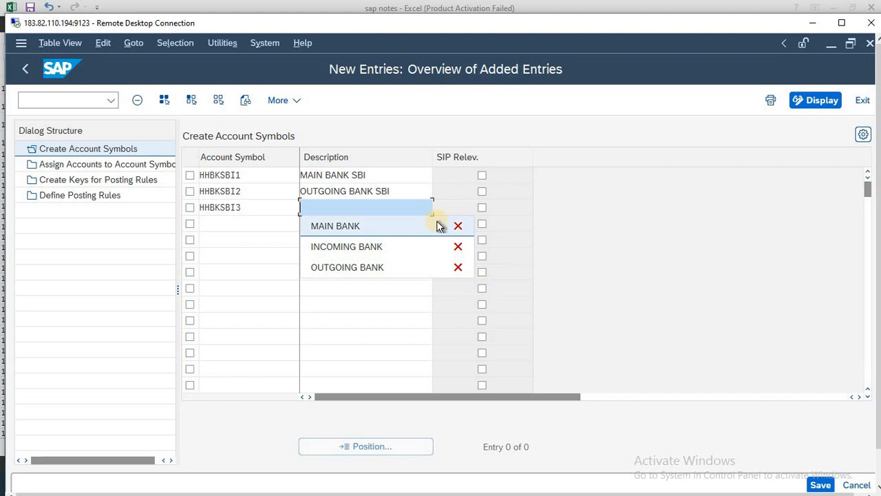
click(458, 226)
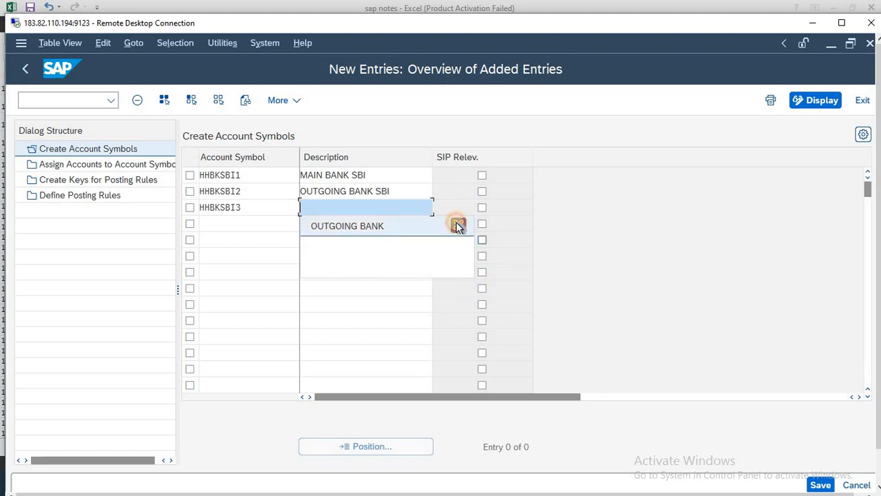
click(458, 226)
Copy the description OUTGOING BANK SBI from HHBKSBI2 to HHBKSBI3
drag(404, 191, 136, 222)
key(ctrl+c)
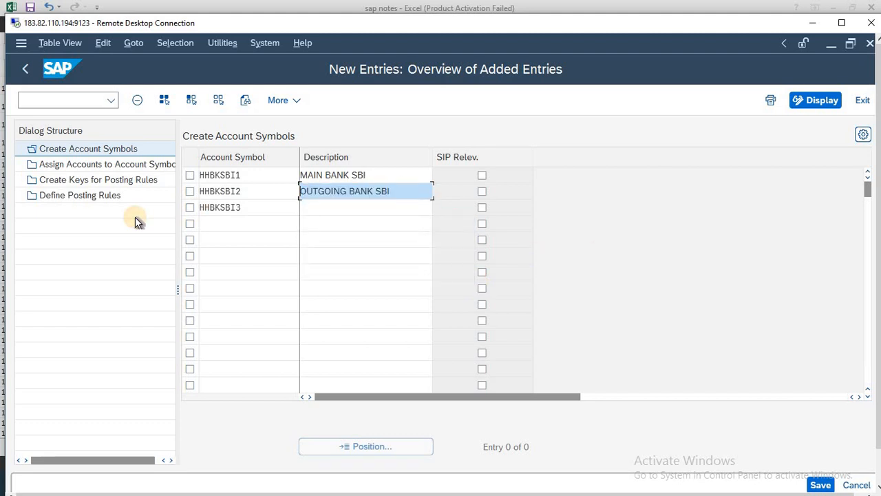
key(Down)
key(ctrl+v)
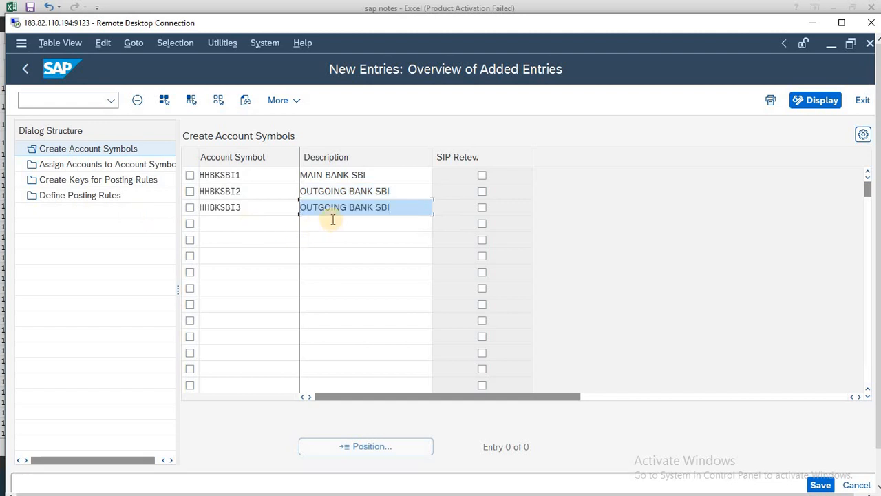
Change the description of HHBKSBI2 to INCOMING BANK SBI and save the account symbols
drag(405, 191, 80, 207)
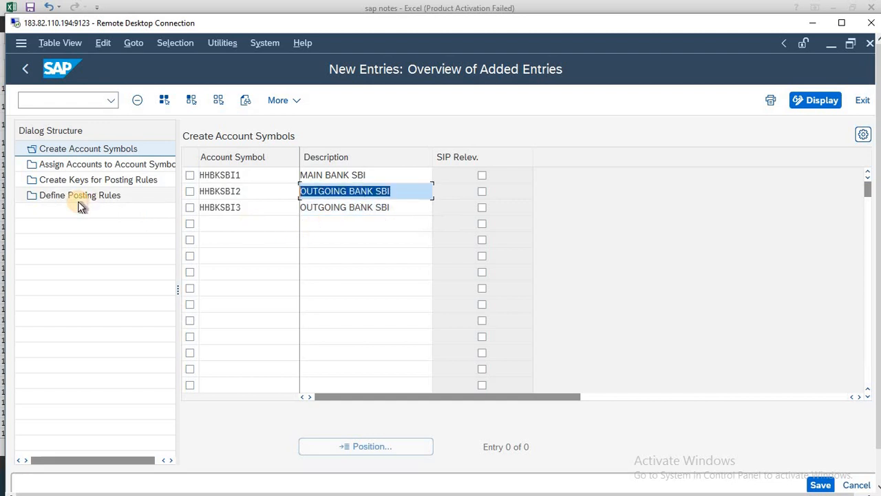
key(BackSpace)
text(INCOMING )
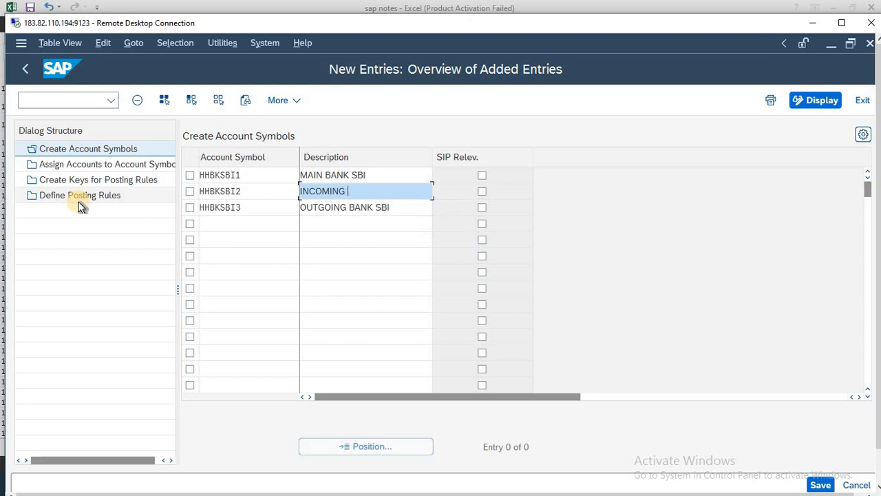
text(BANK SBI)
click(820, 485)
key(Return)
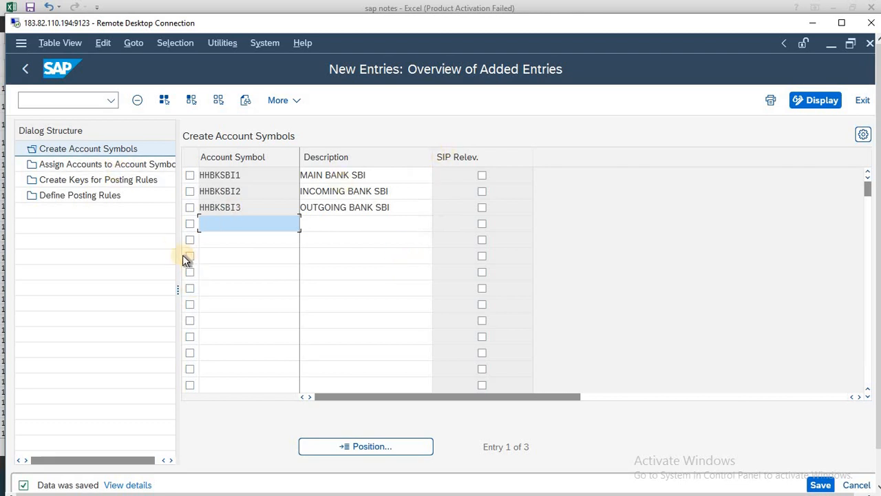
Widen the dialog structure and start new entries for assigning accounts to account symbols
drag(179, 289, 222, 290)
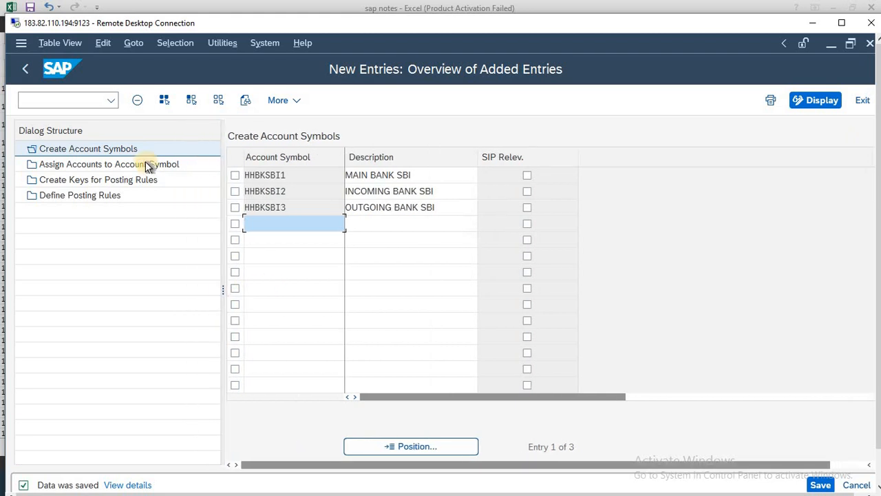
double_click(143, 168)
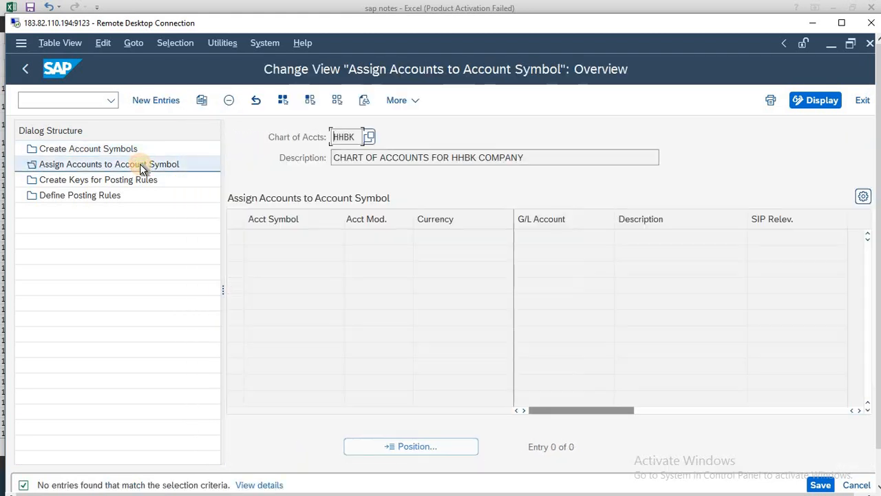
click(166, 99)
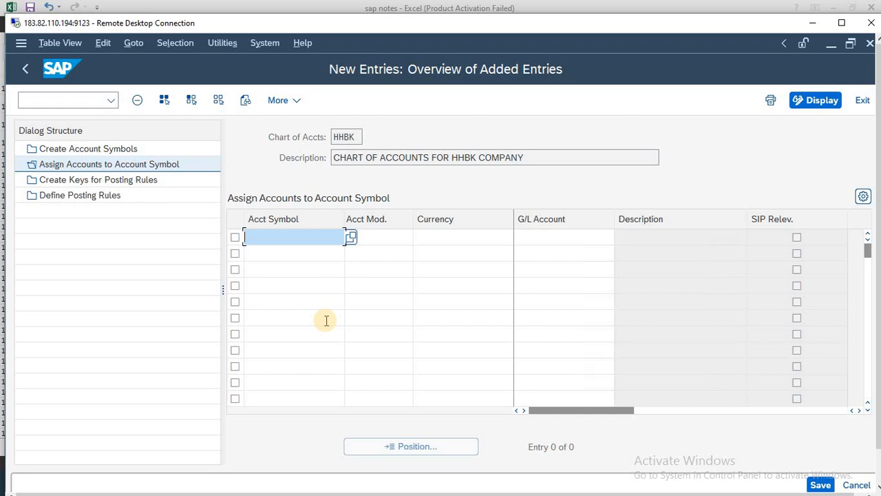
text(SBI)
key(BackSpace)
key(BackSpace)
key(BackSpace)
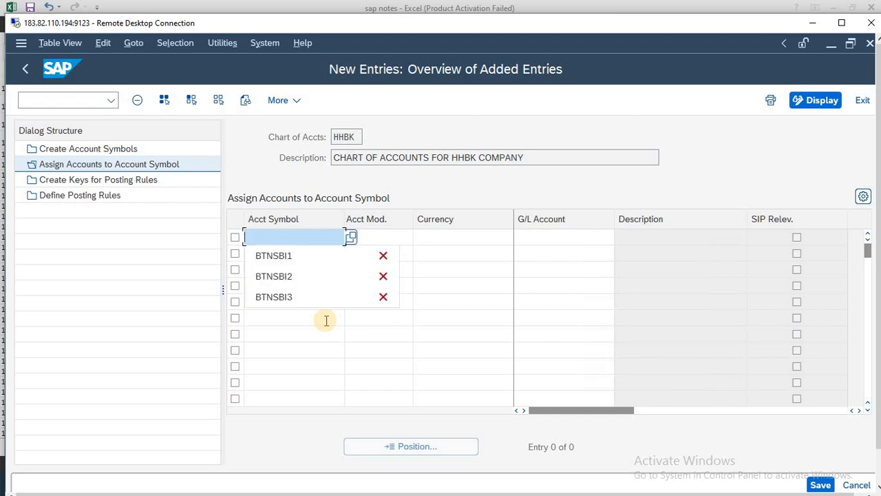
Search the account symbol value list for HHBK and assign HHBKSBI1 to the first row
click(351, 238)
click(310, 196)
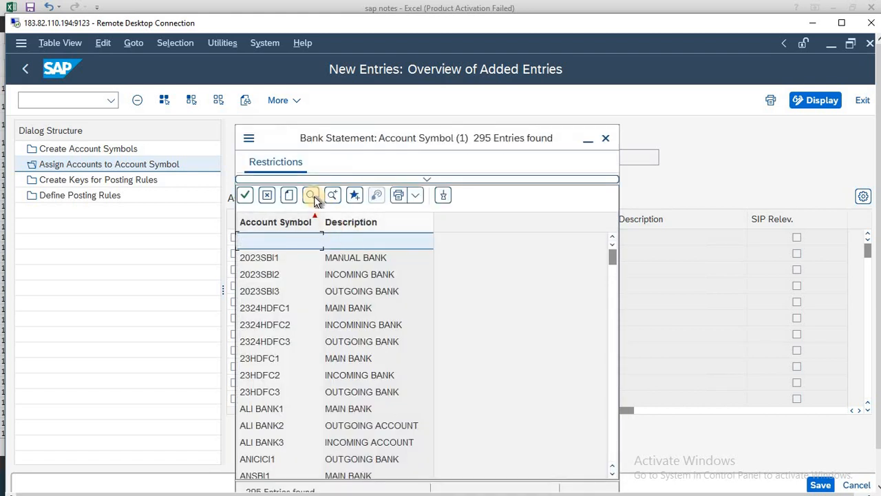
text(HHBK)
key(Return)
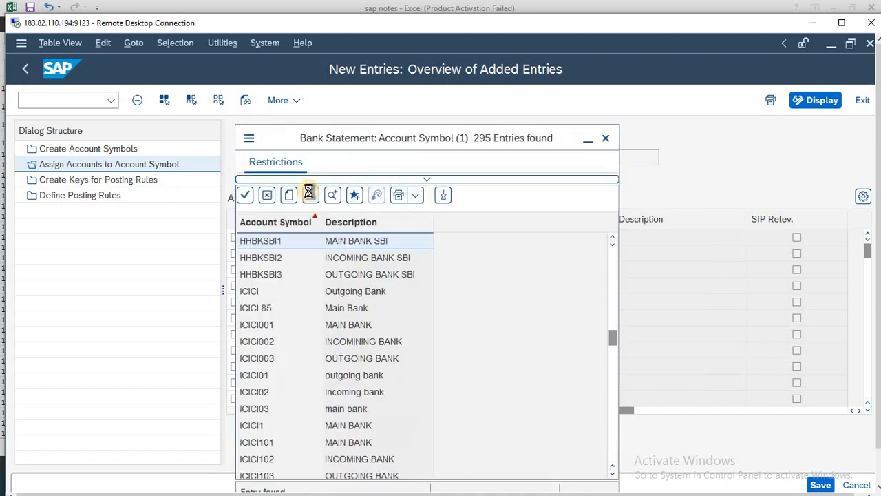
key(Return)
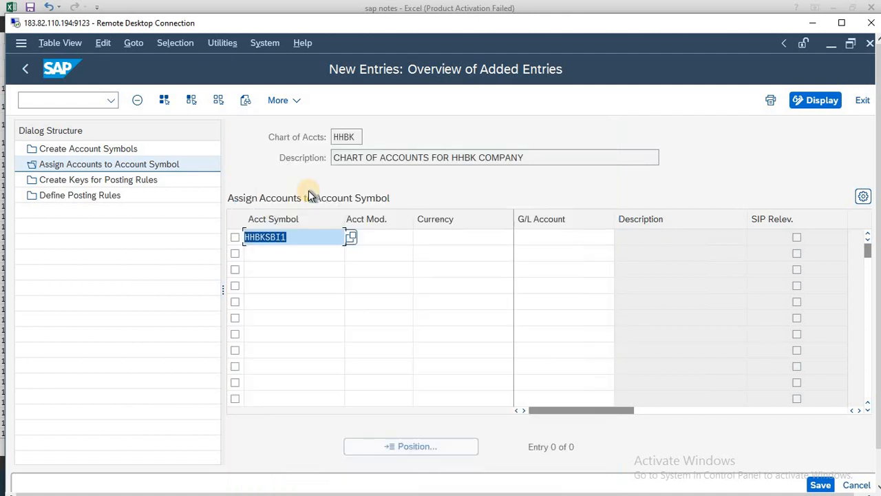
key(Return)
key(ctrl+v)
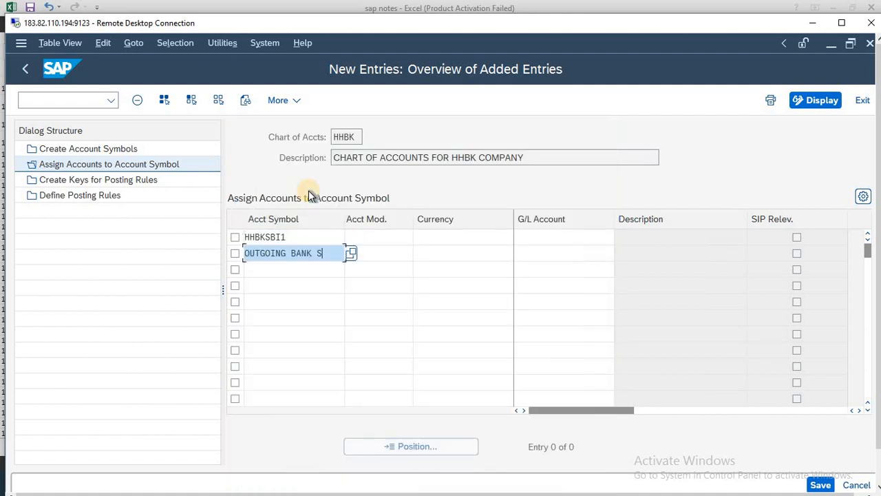
key(ctrl+a)
key(BackSpace)
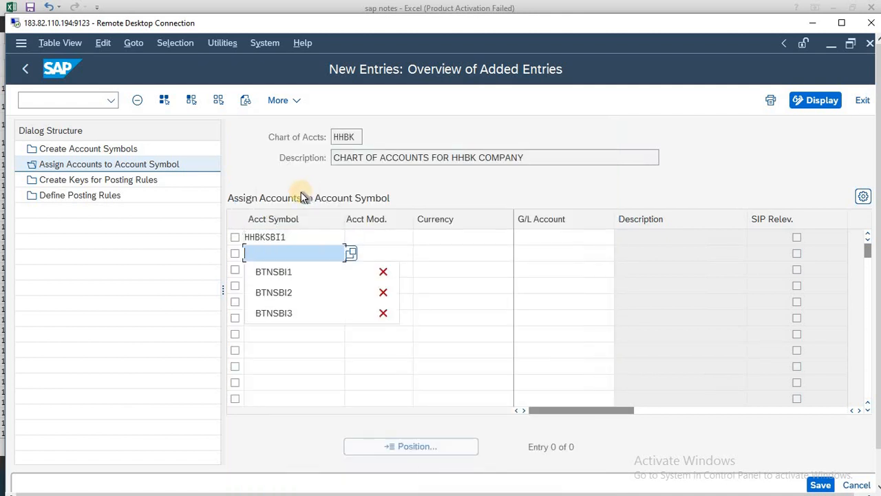
Copy the account symbol HHBKSBI1 from the first row of the account assignment into the second and third rows
double_click(291, 236)
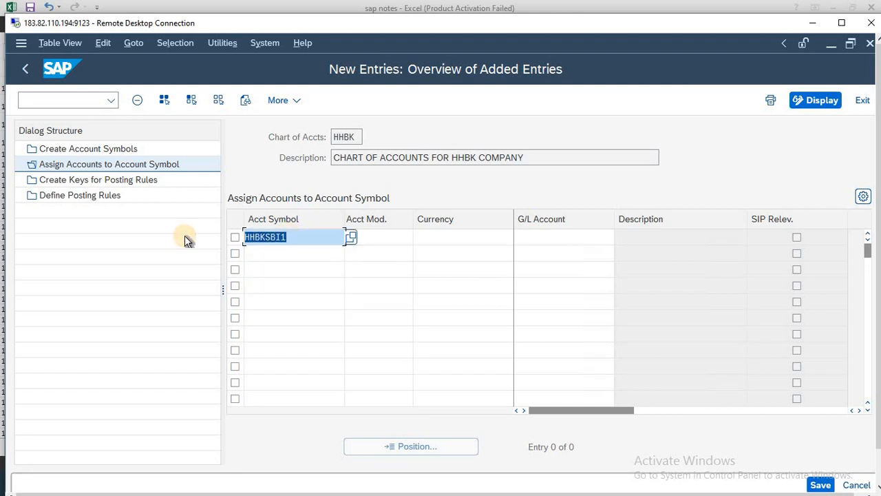
key(ctrl+c)
key(Down)
key(ctrl+v)
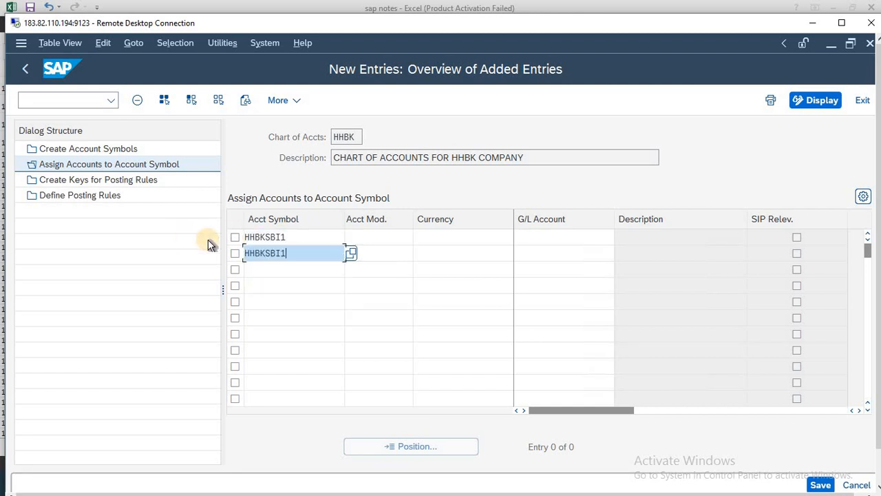
key(Down)
key(ctrl+v)
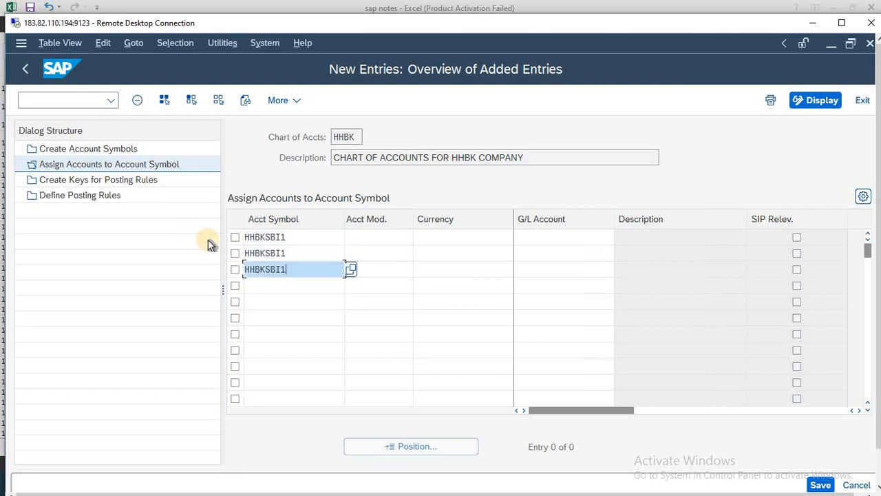
Change the account symbol in the second assignment row to HHBKSBI2 and in the third to HHBKSBI3
click(312, 254)
key(BackSpace)
text(2)
key(Tab)
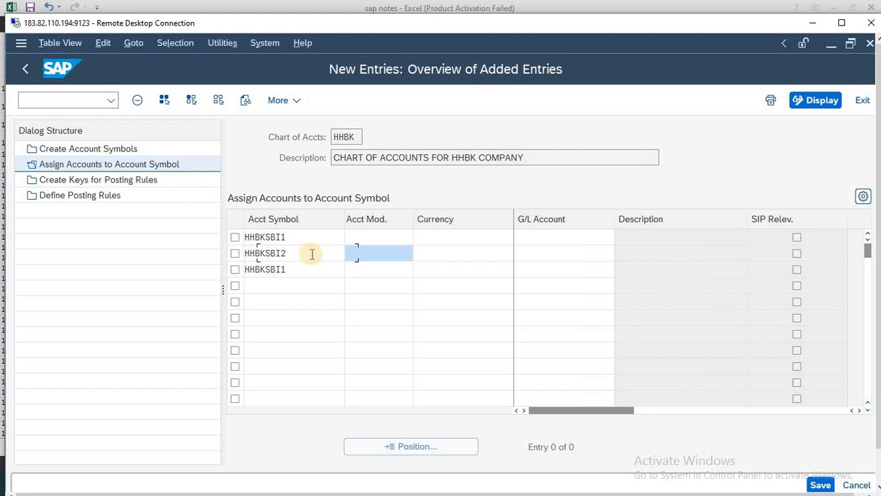
click(302, 270)
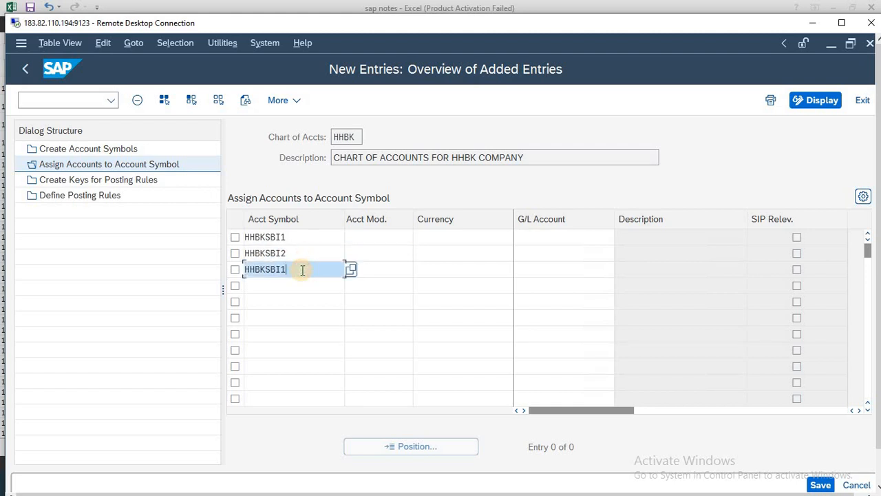
key(BackSpace)
text(3)
Set the currency to INR for HHBKSBI1, HHBKSBI2 and HHBKSBI3
click(438, 236)
text(INR)
key(Tab)
key(Tab)
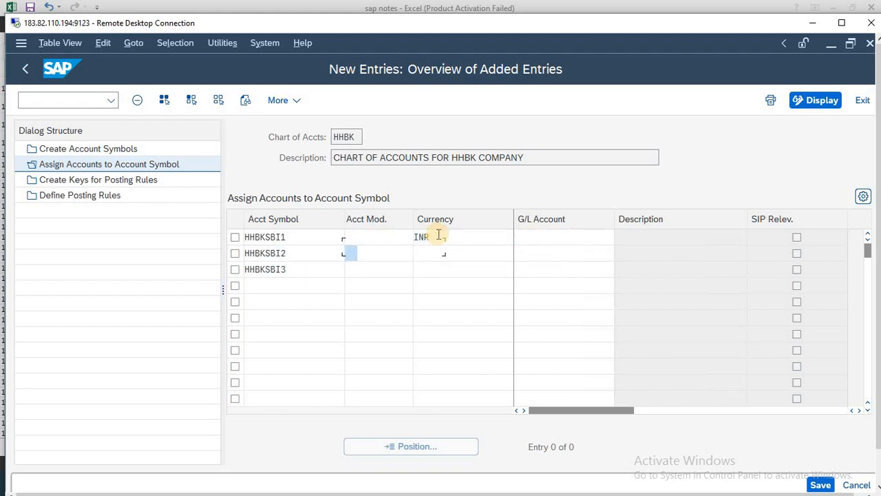
key(Tab)
text(INR)
key(Tab)
key(Tab)
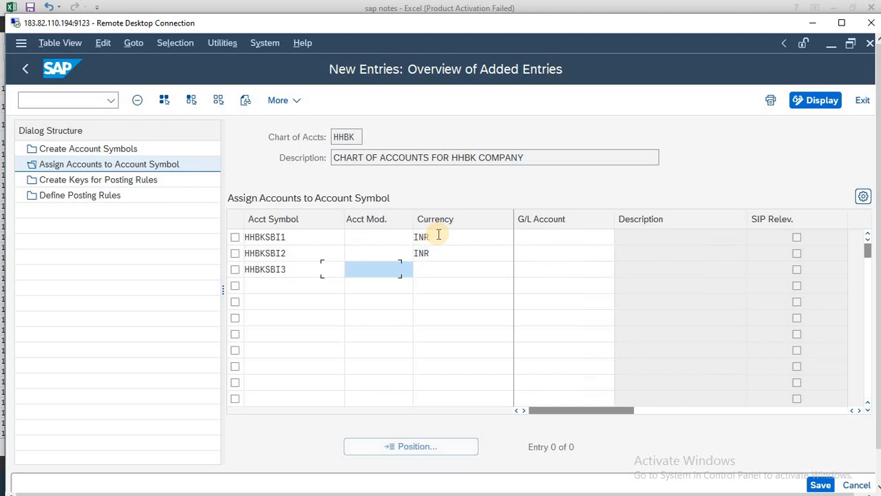
key(Tab)
text(INR)
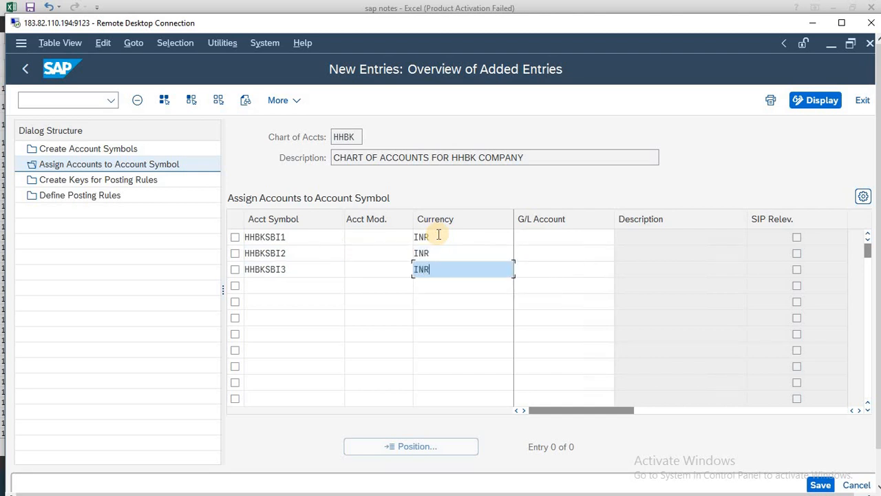
Open transaction FS00 in a new session to maintain G/L accounts centrally
click(539, 237)
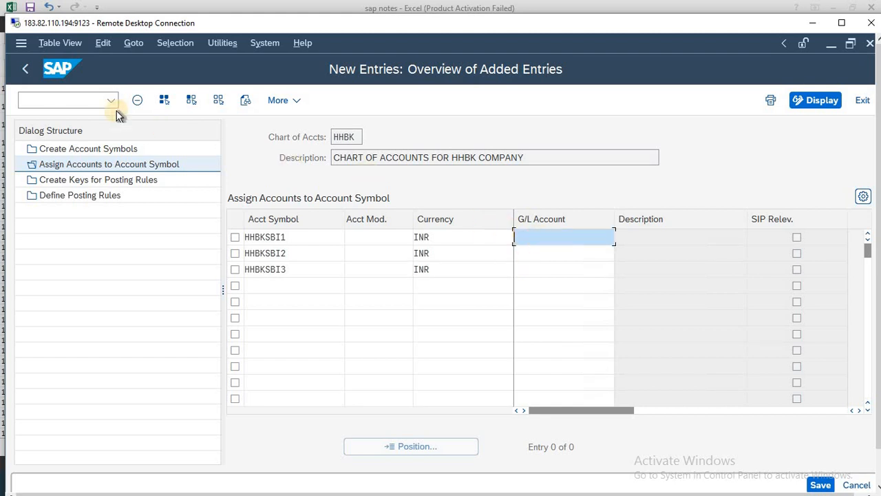
click(67, 101)
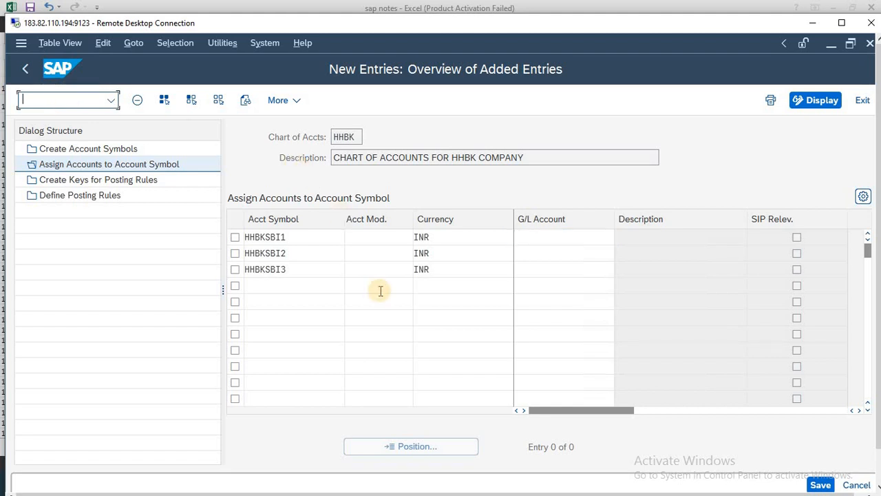
text(/OFS00)
key(Return)
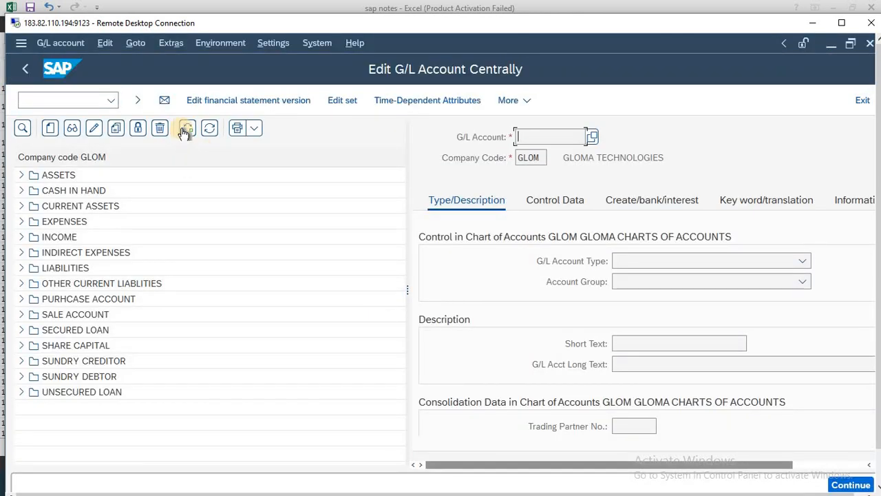
Switch the G/L account tree to company code HHBK, expand the ASSETS group and narrow the tree area
click(186, 129)
text(HHBK)
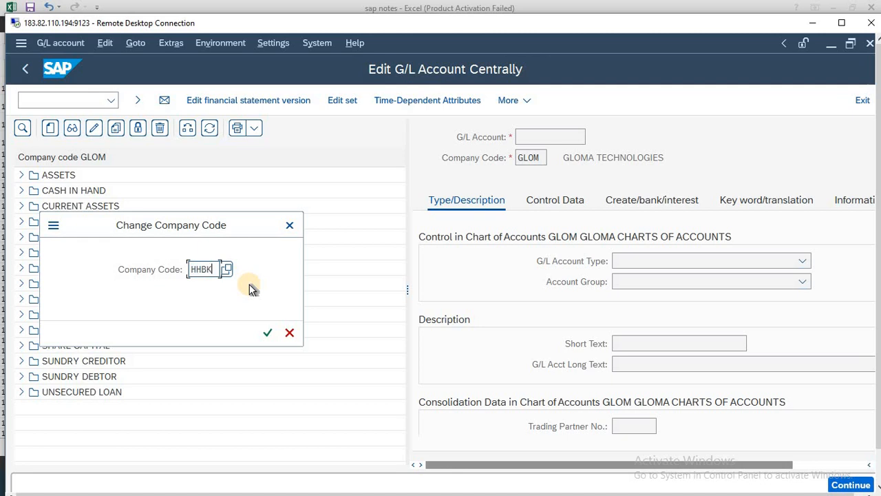
key(Return)
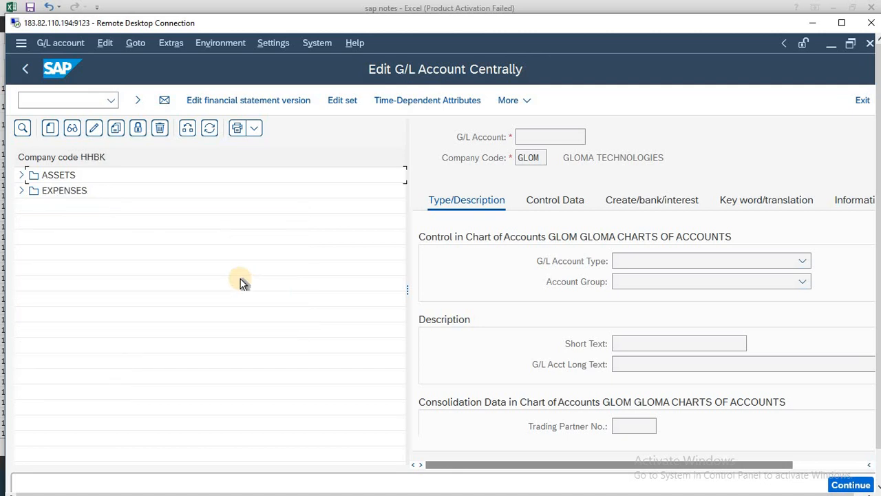
click(21, 177)
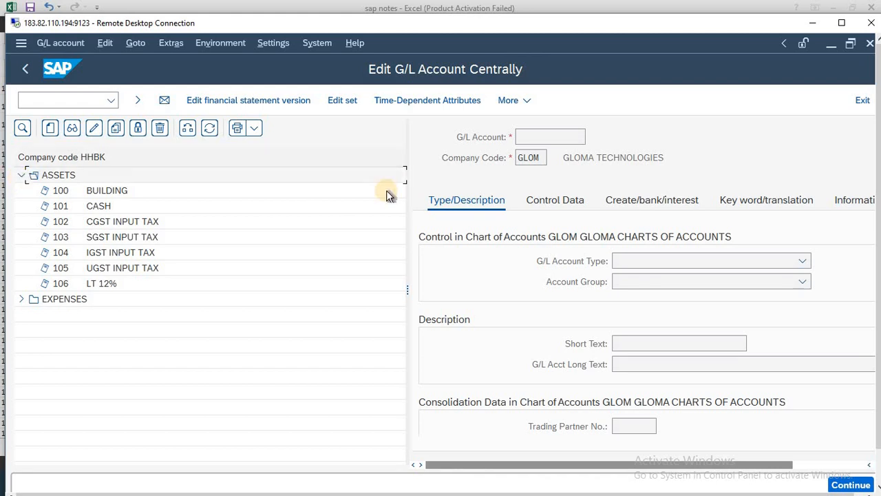
drag(407, 289, 283, 249)
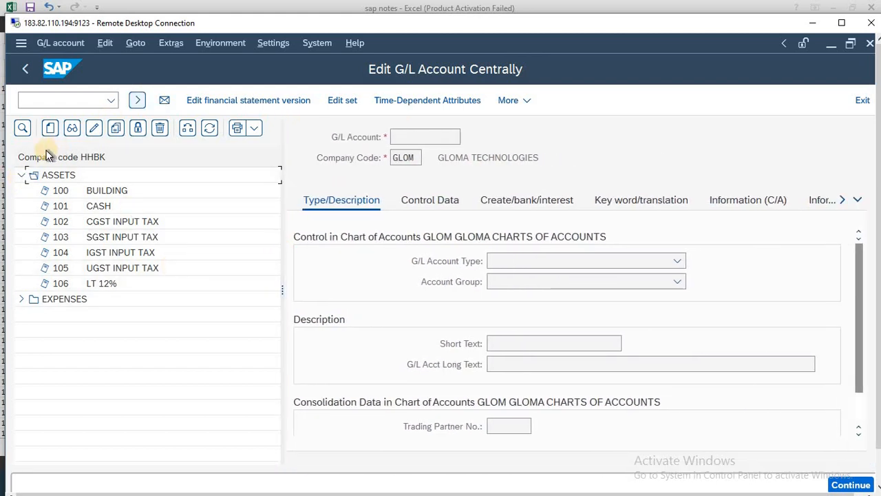
Start creating G/L account 107 in company code HHBK
click(52, 130)
drag(197, 227, 295, 171)
click(290, 215)
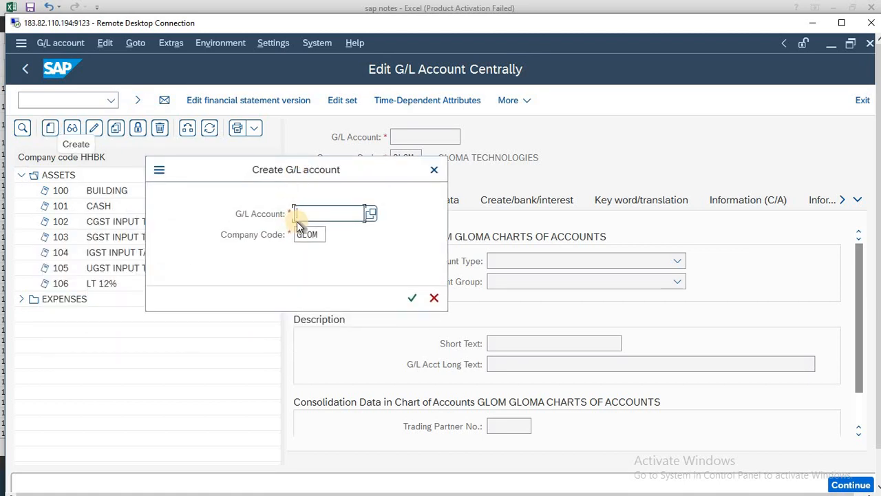
text(107)
key(Tab)
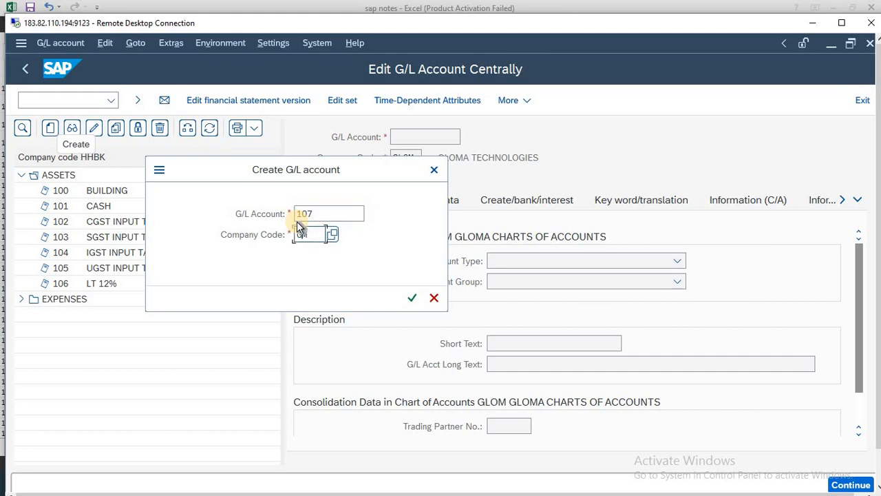
text(HHBK)
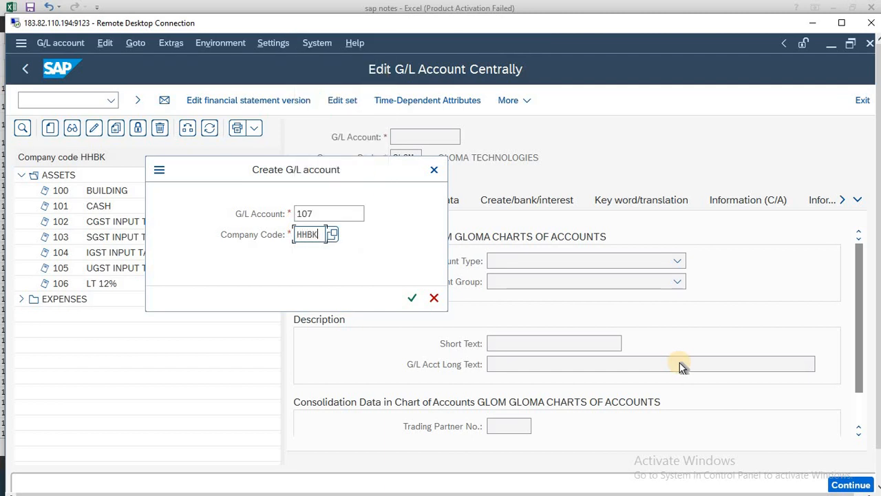
key(Return)
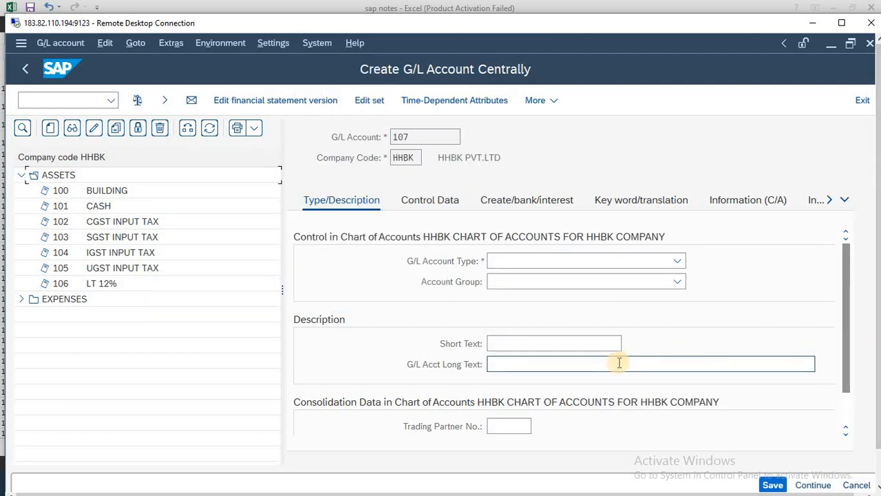
Enter SBI BANK MAIN as both the short text and the long text of G/L account 107
click(590, 346)
text(S)
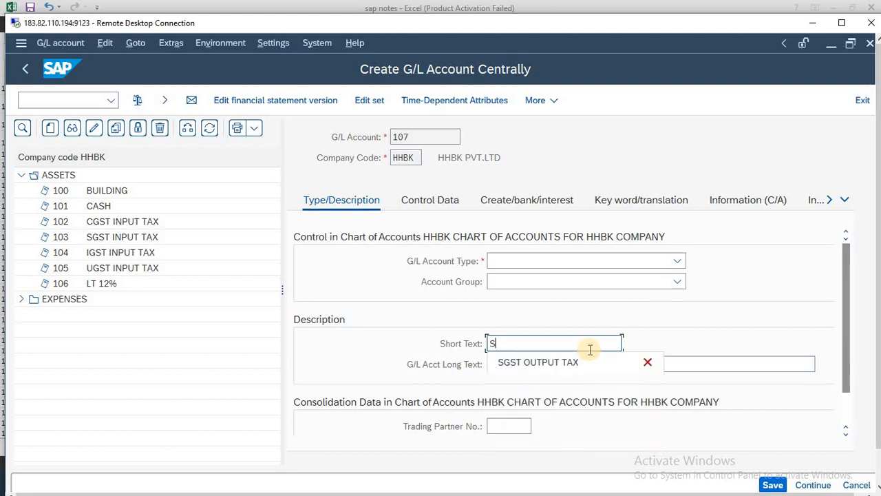
text(BI BANK )
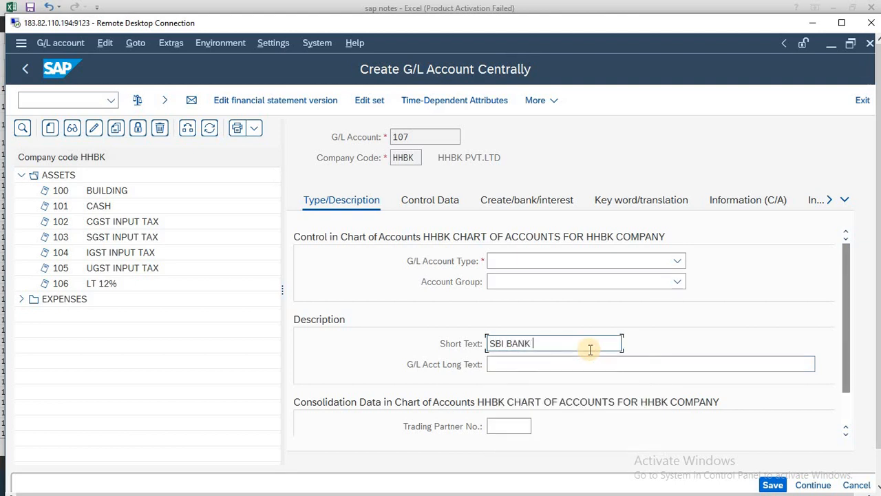
text(MAIN)
key(Tab)
text(S)
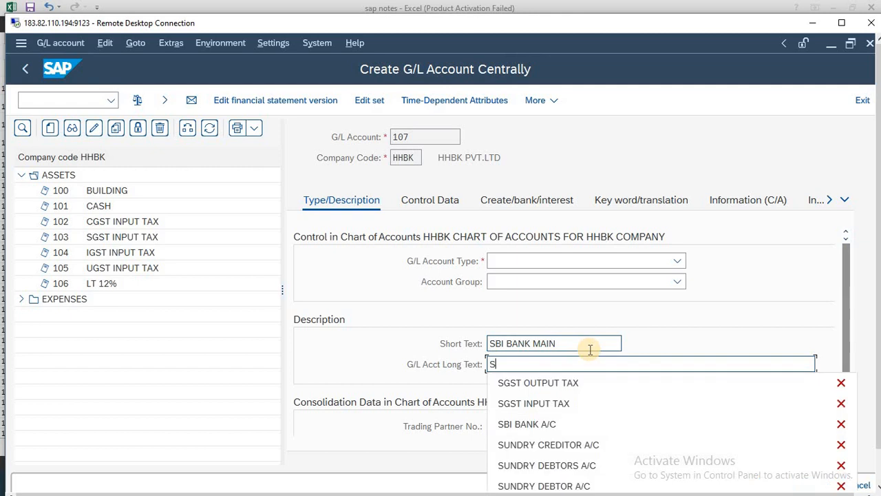
key(BackSpace)
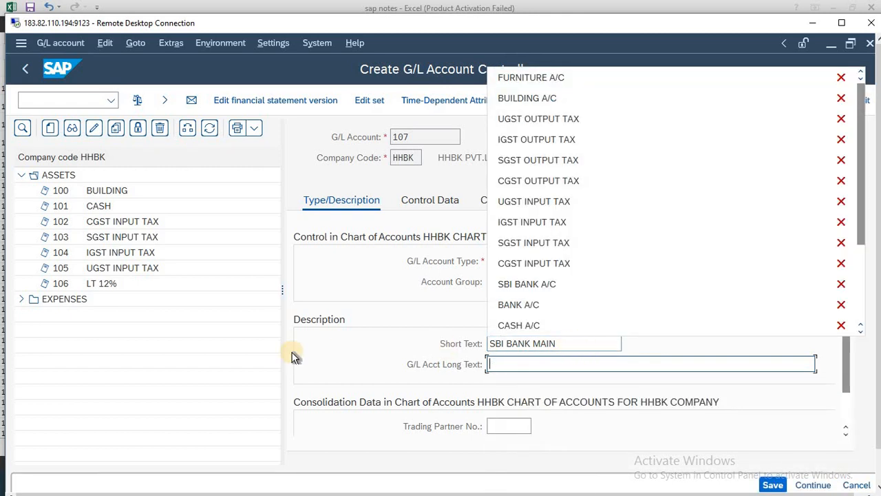
click(528, 346)
triple_click(528, 346)
key(ctrl+c)
key(End)
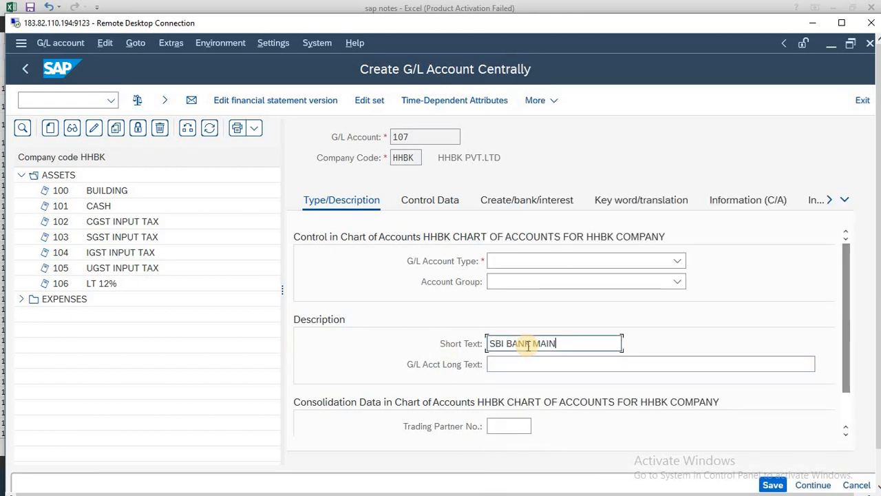
click(510, 365)
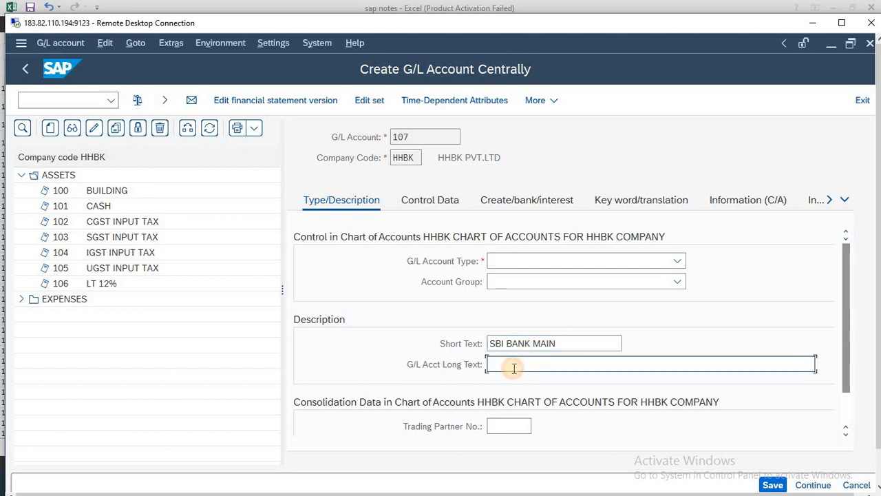
key(ctrl+v)
Set the G/L account type to Balance Sheet Account and the account group to ASSETS
click(532, 259)
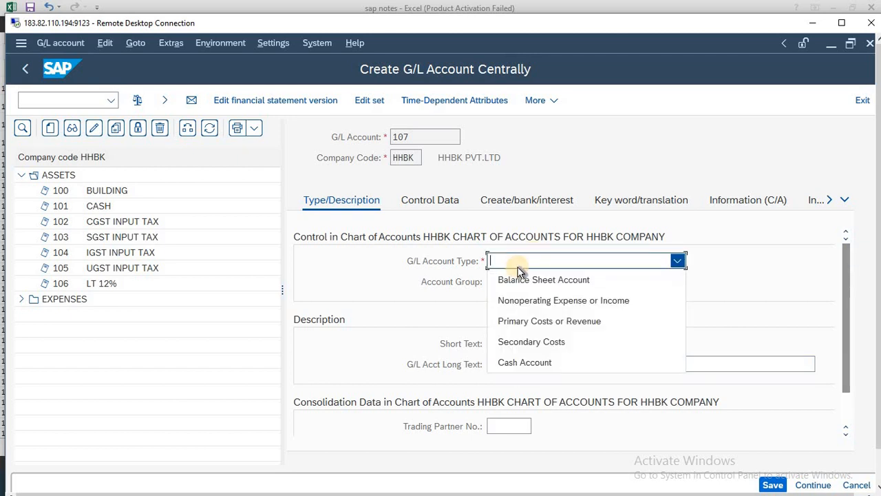
click(512, 279)
click(505, 284)
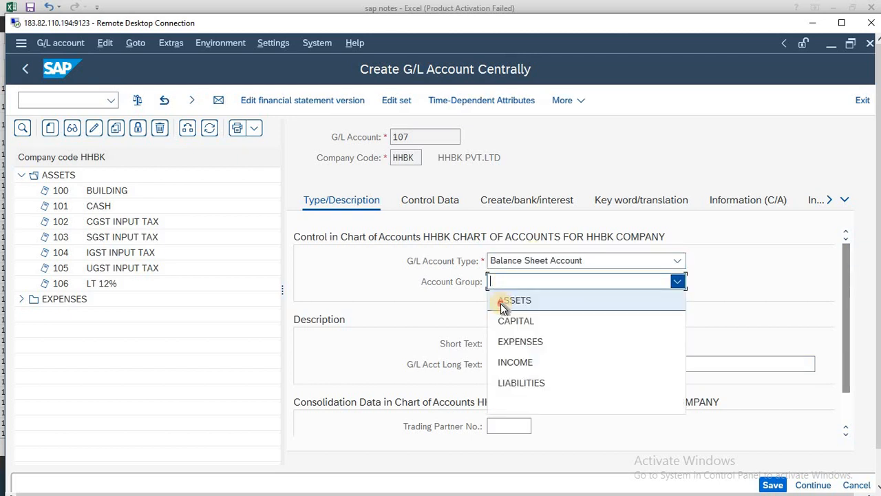
click(502, 302)
Set the sort key to 001 in the control data of G/L account 107
click(418, 200)
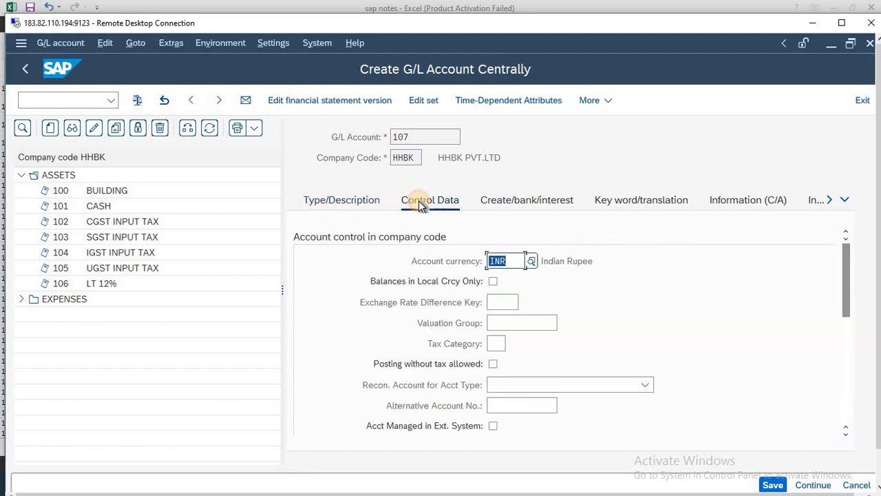
scroll(483, 434, down, 5)
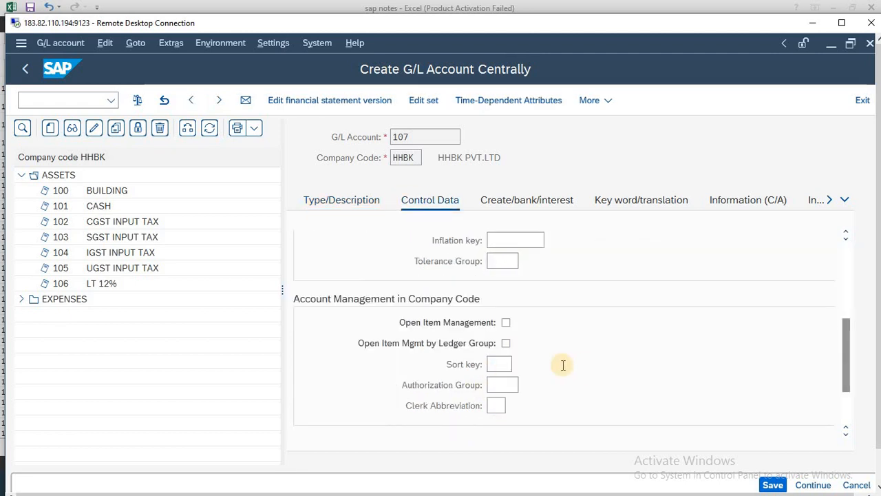
click(503, 363)
text(001)
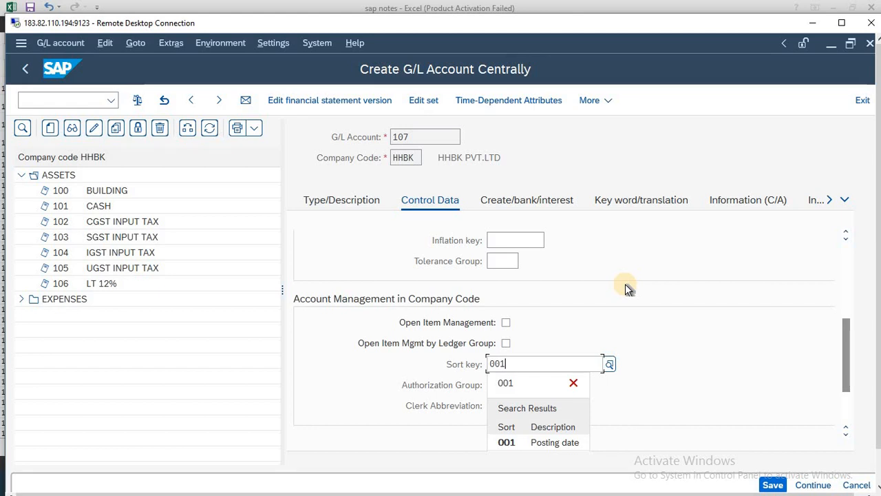
key(Return)
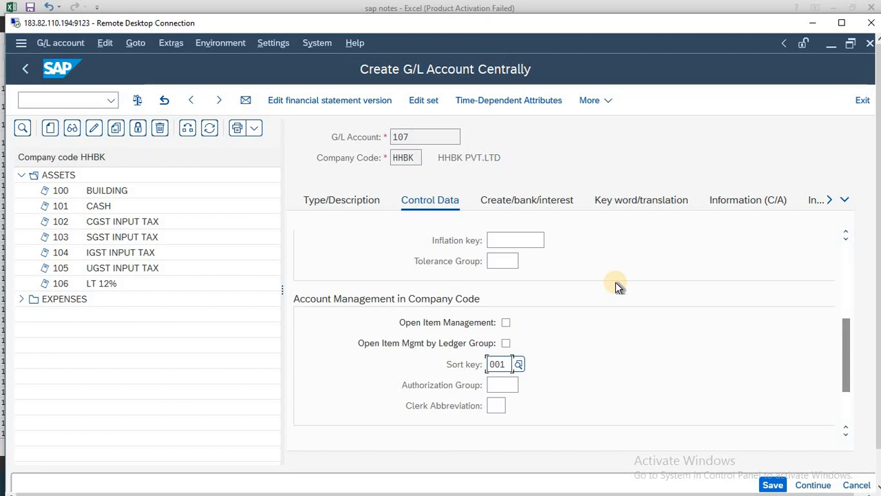
Assign field status group YB01 to G/L account 107, save it and return to its type and description data
click(532, 199)
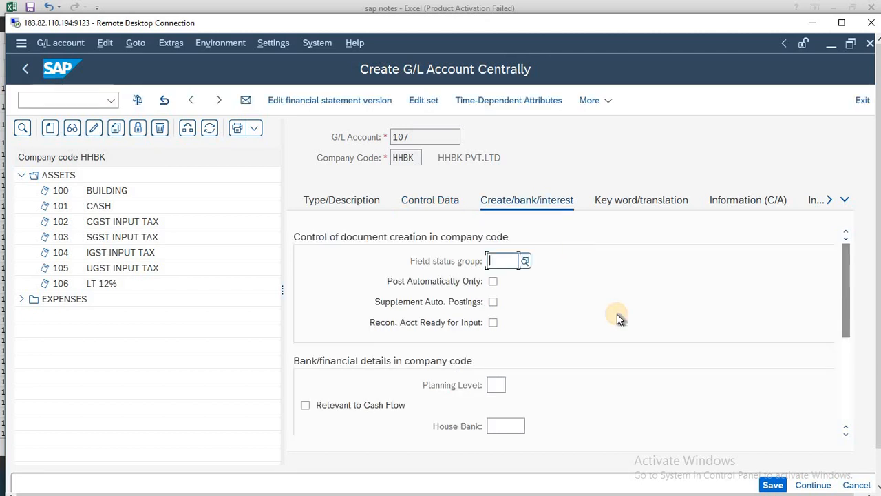
text(YB01)
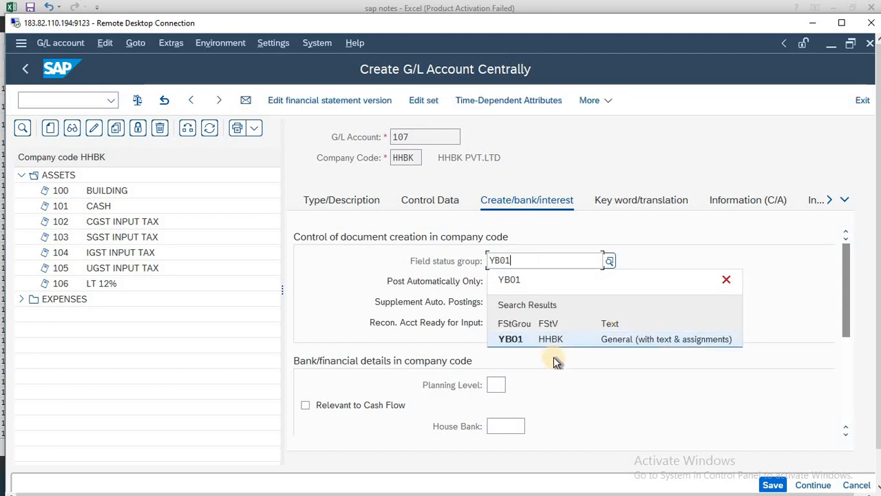
click(558, 339)
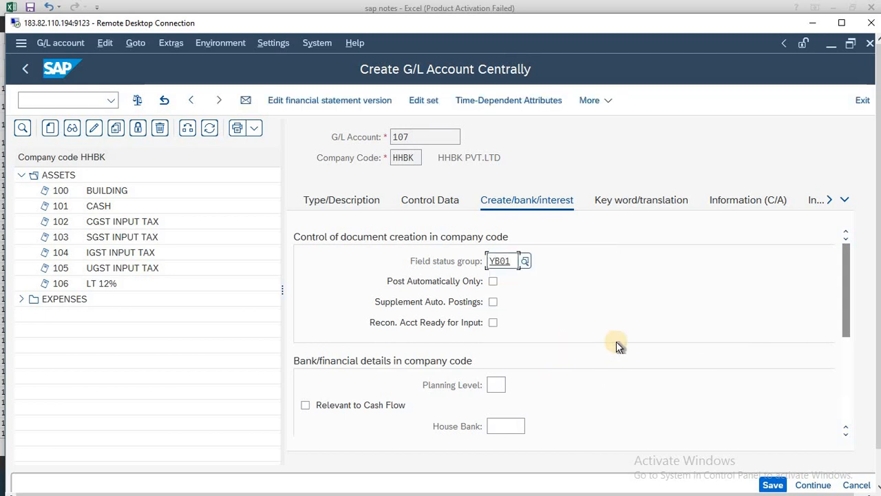
click(772, 484)
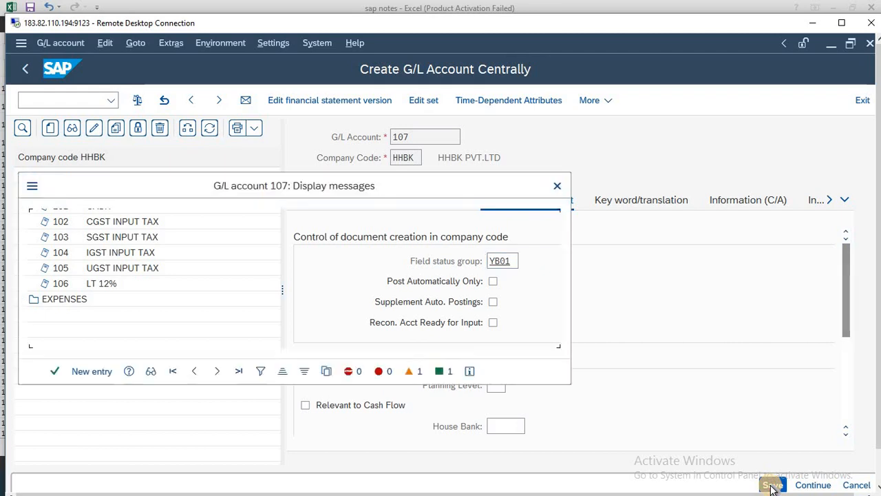
key(Return)
click(348, 204)
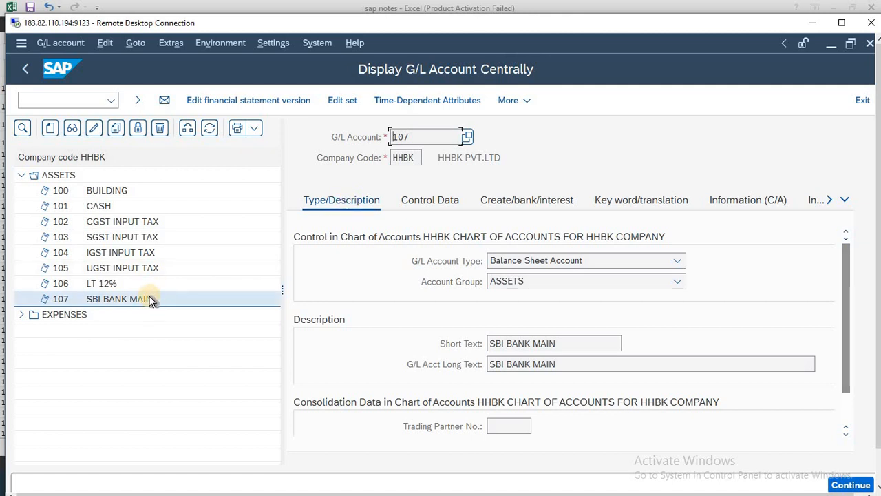
Copy G/L account 107 SBI BANK MAIN to a new account 108 in company code HHBK
click(123, 301)
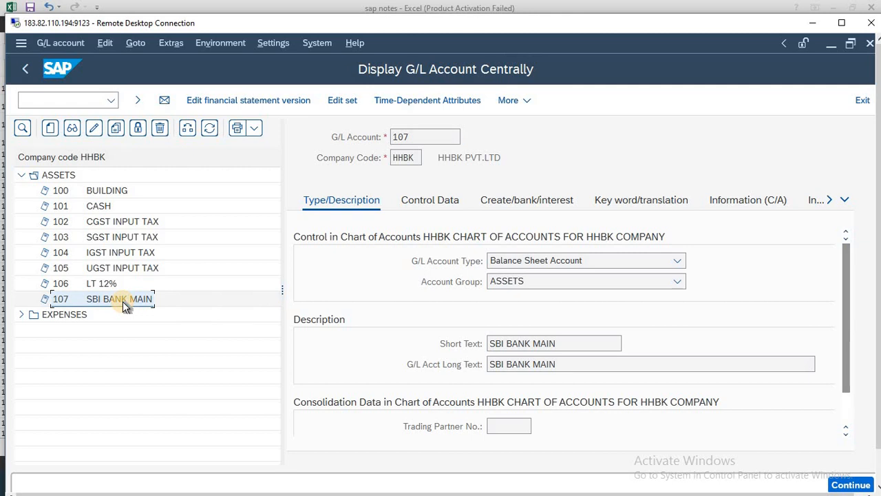
click(117, 129)
drag(171, 228, 449, 239)
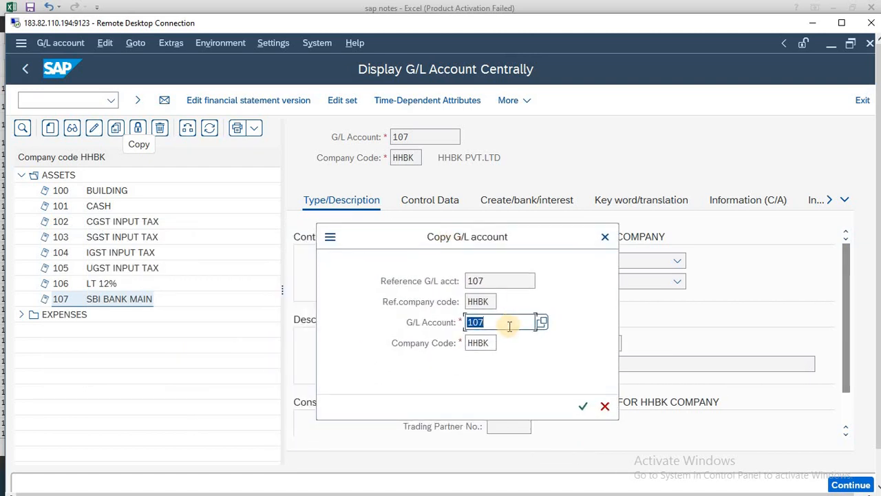
text(108)
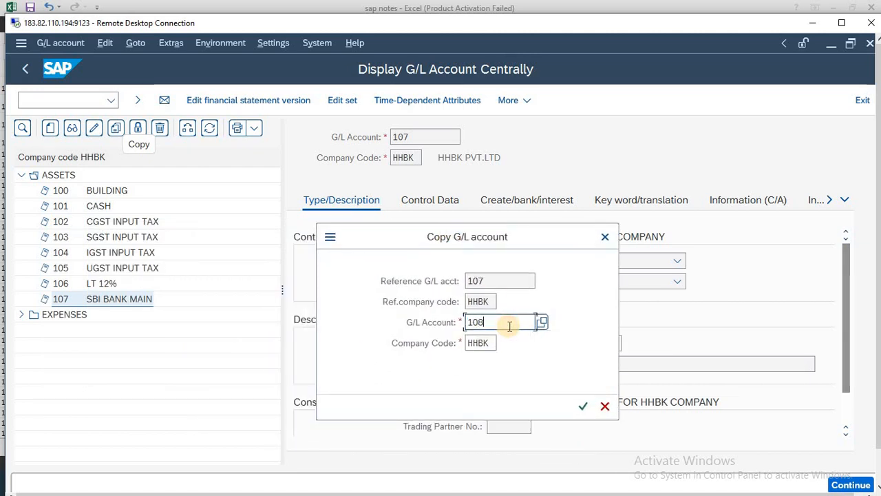
key(Return)
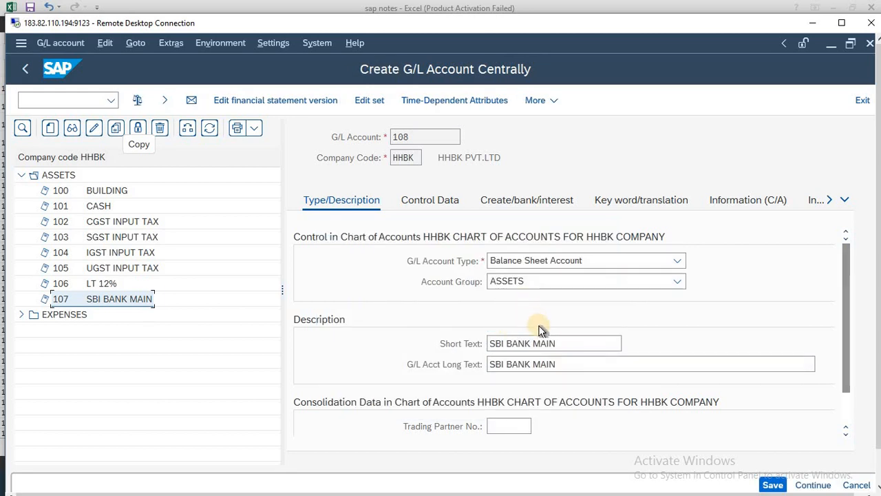
Change the short and long text of account 108 to SBI INCOMING BANK and save the account
drag(617, 344, 385, 366)
text(SBI O)
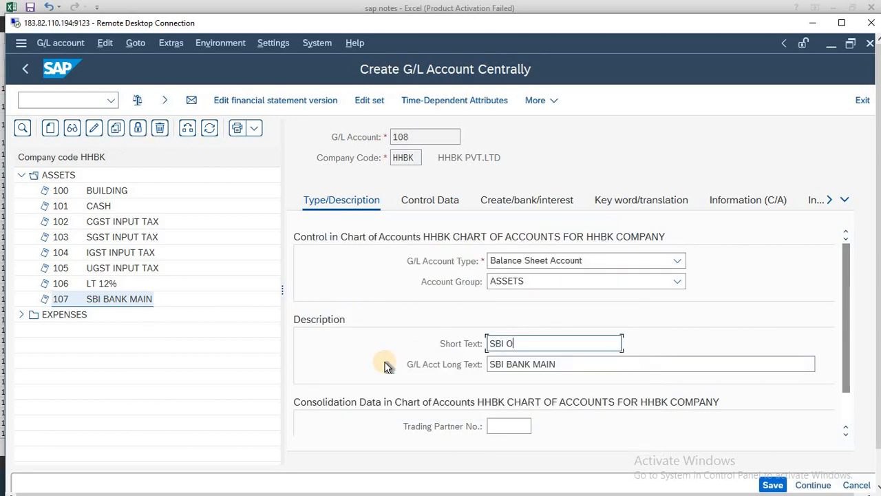
key(BackSpace)
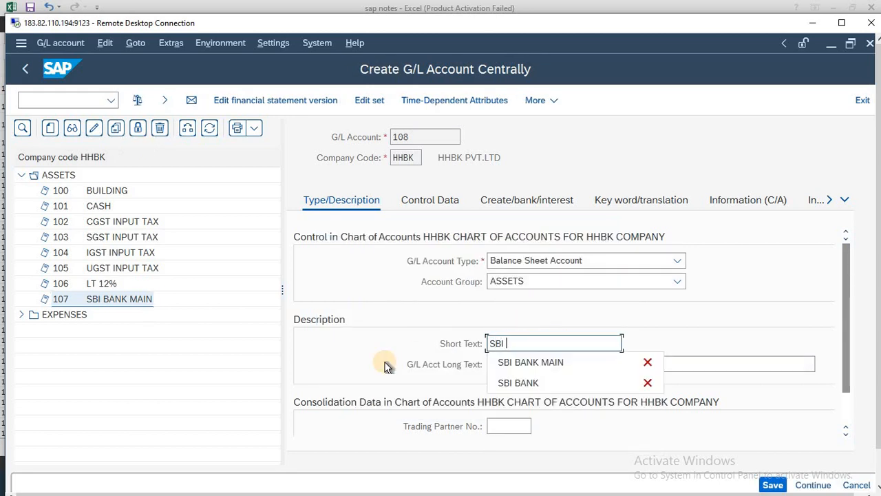
text(INCOMING)
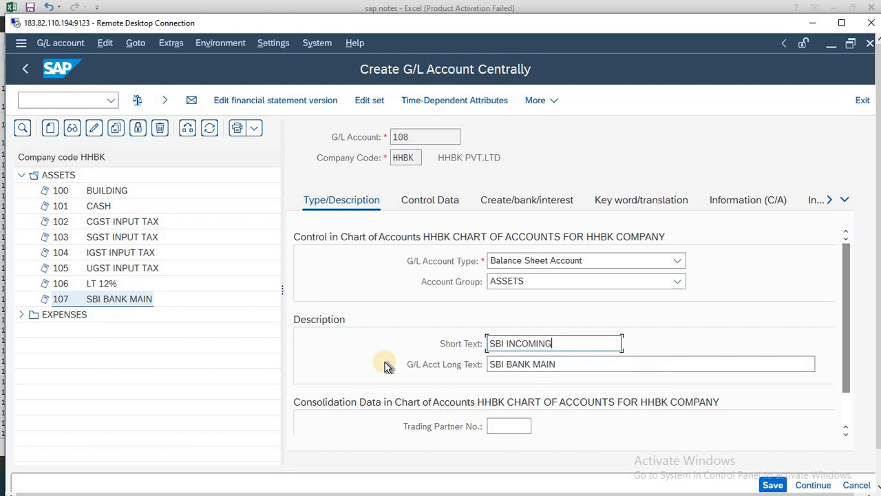
text( BANK)
key(ctrl+a)
key(ctrl+c)
key(Tab)
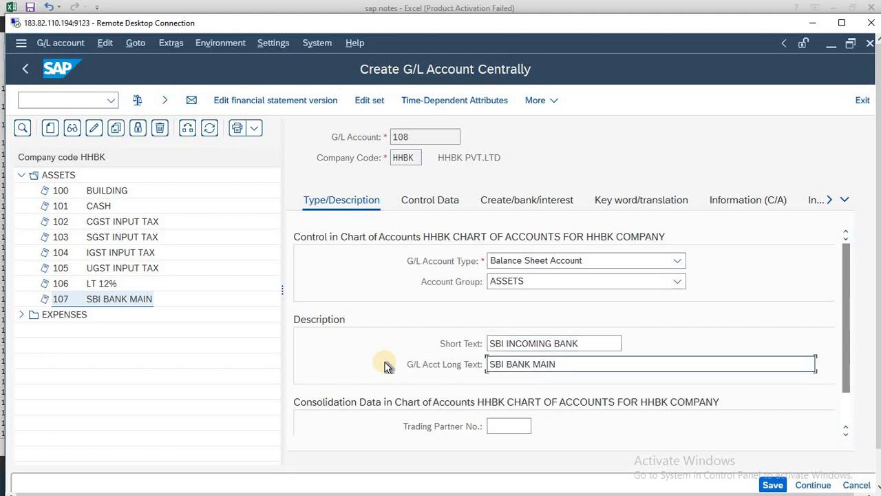
key(ctrl+a)
key(ctrl+v)
key(Return)
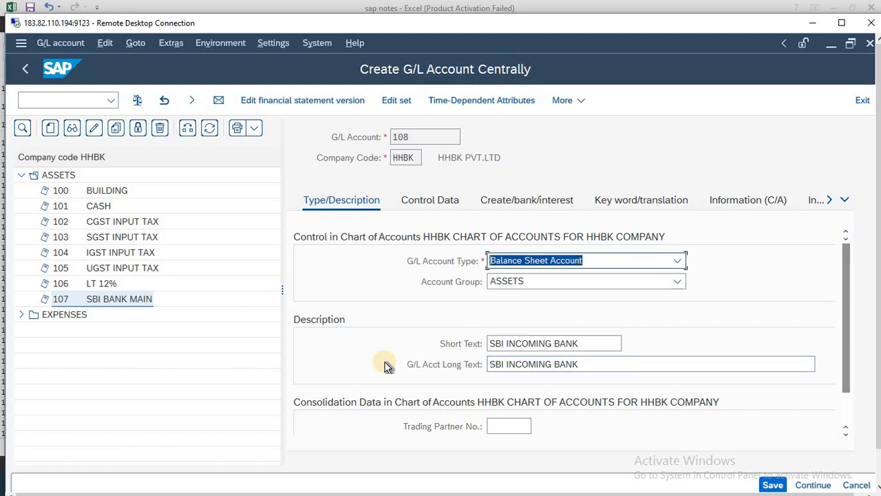
key(ctrl+s)
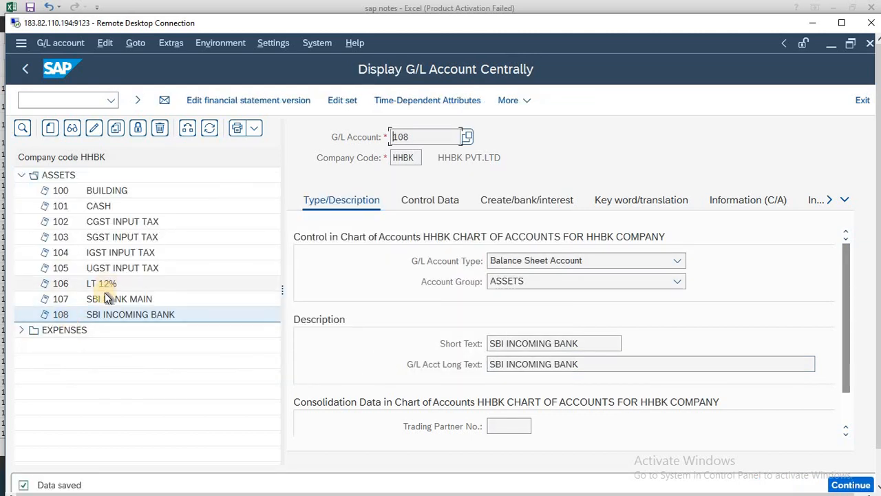
Copy G/L account 108 SBI INCOMING BANK to a new account 109 in company code HHBK
click(99, 314)
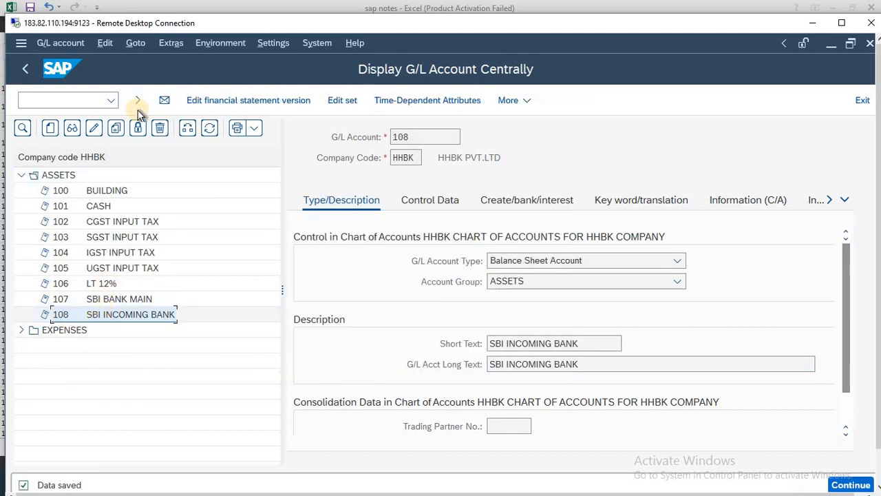
click(117, 129)
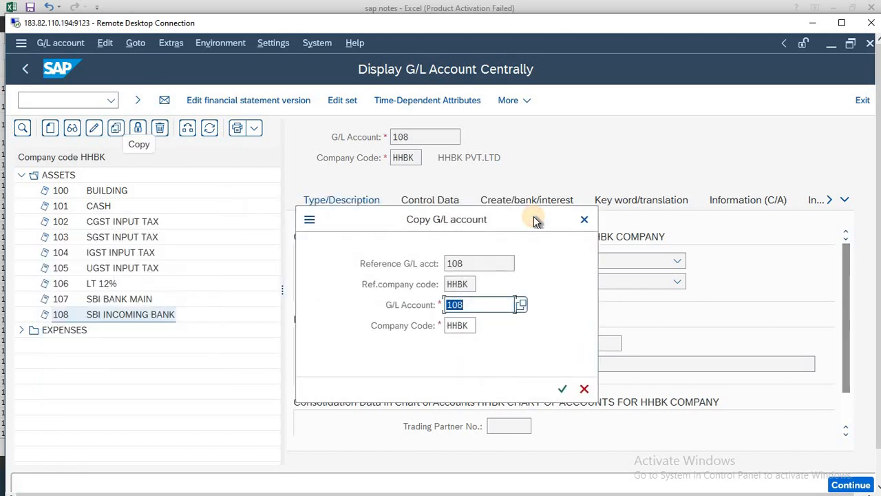
key(Right)
key(BackSpace)
text(9)
key(Return)
Change the short and long text of G/L account 109 to SBI OUTGOING BANK and save the account
click(574, 342)
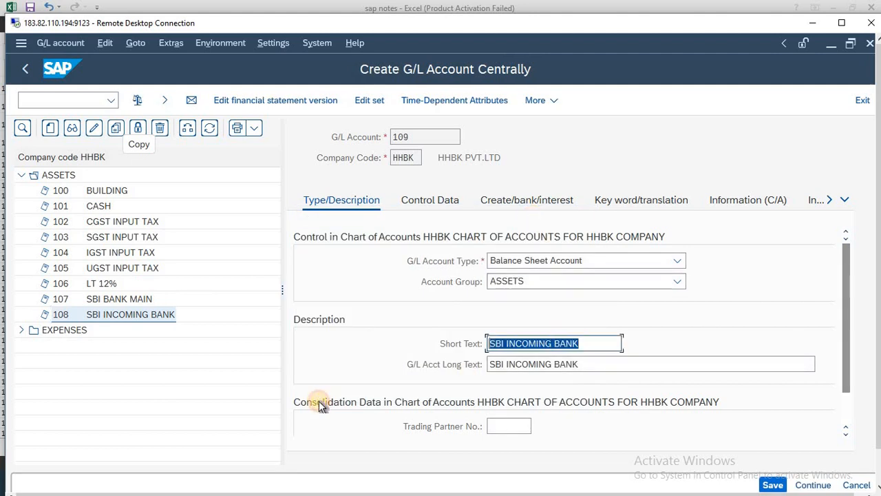
text(SBI O)
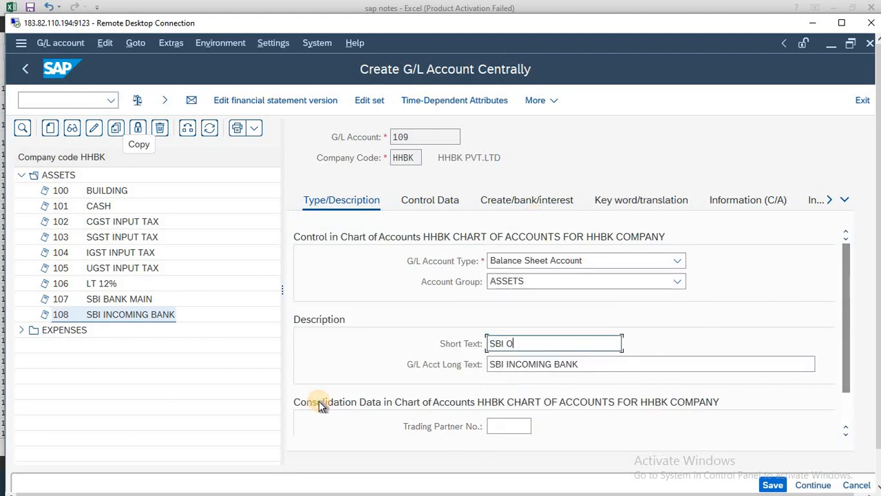
text(UTGOING BANK)
key(ctrl+a)
key(ctrl+c)
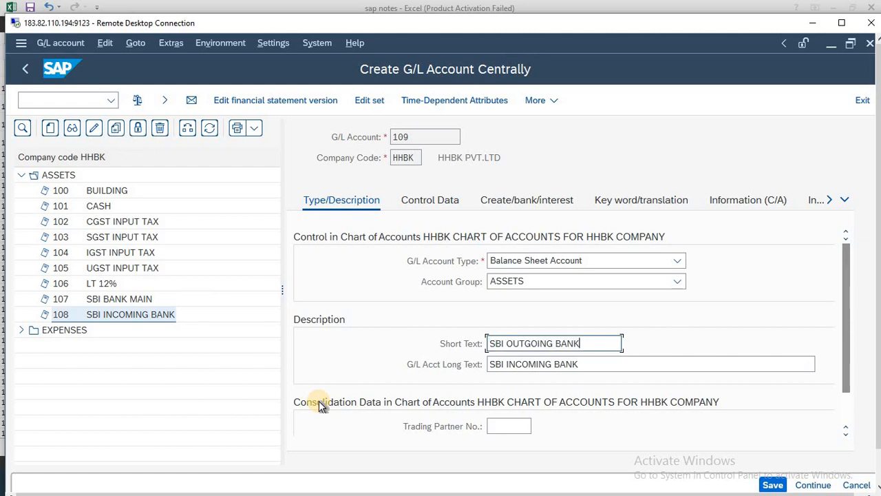
key(Tab)
key(ctrl+a)
key(ctrl+v)
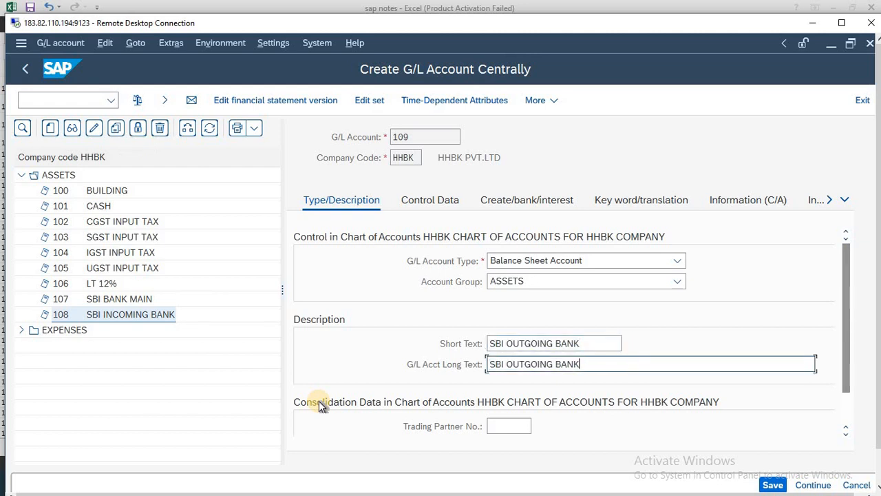
key(ctrl+s)
key(Return)
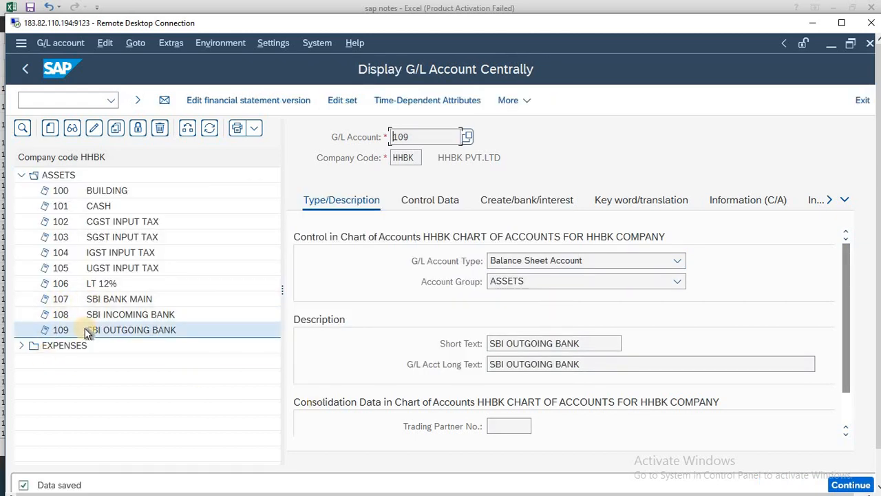
In the account symbol assignment session, assign G/L accounts 107, 108 and 109 to HHBKSBI1, HHBKSBI2 and HHBKSBI3 respectively, and save
click(850, 30)
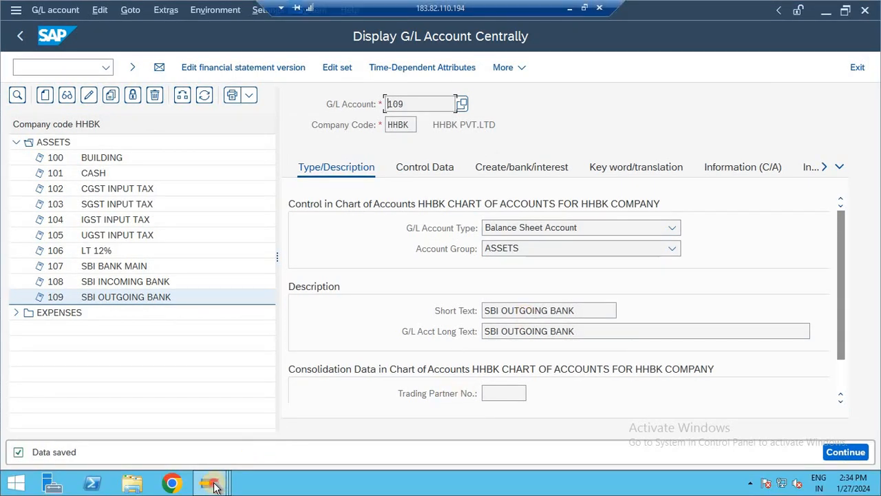
click(214, 486)
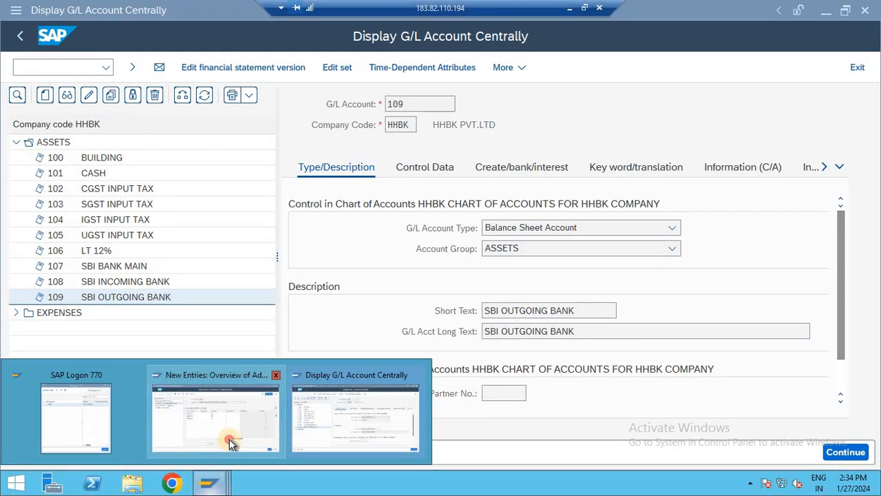
click(230, 444)
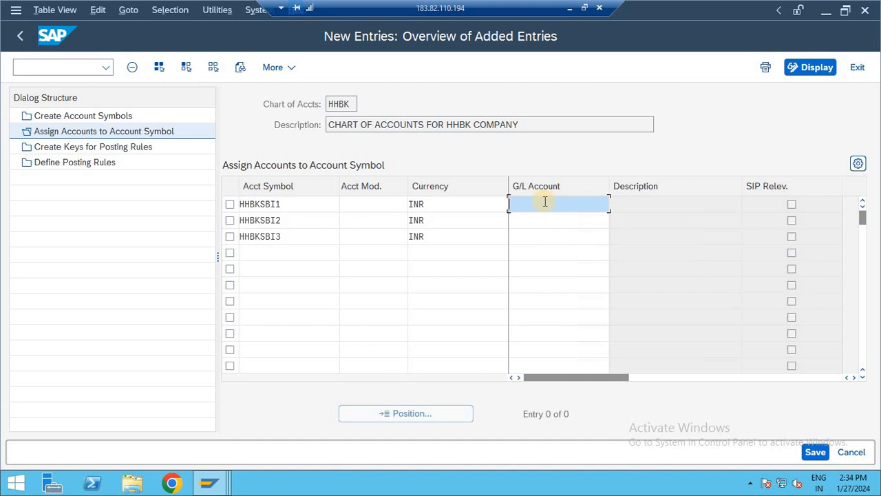
key(Down)
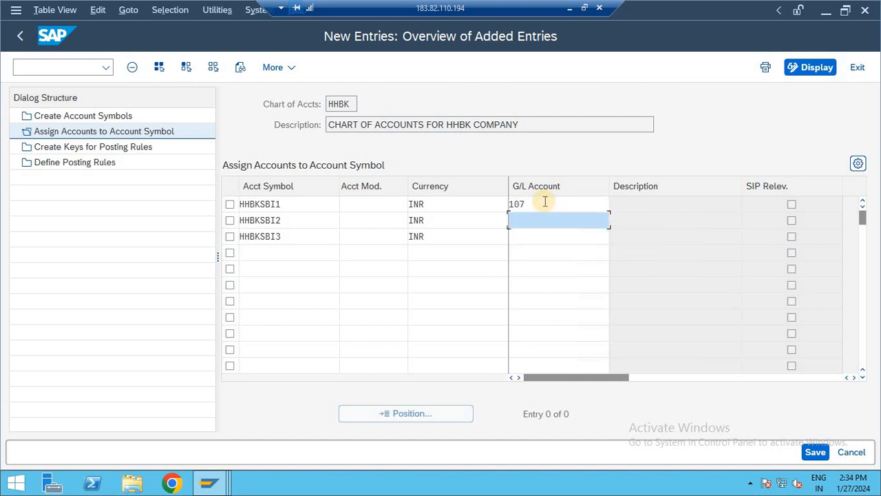
key(Down)
text(109)
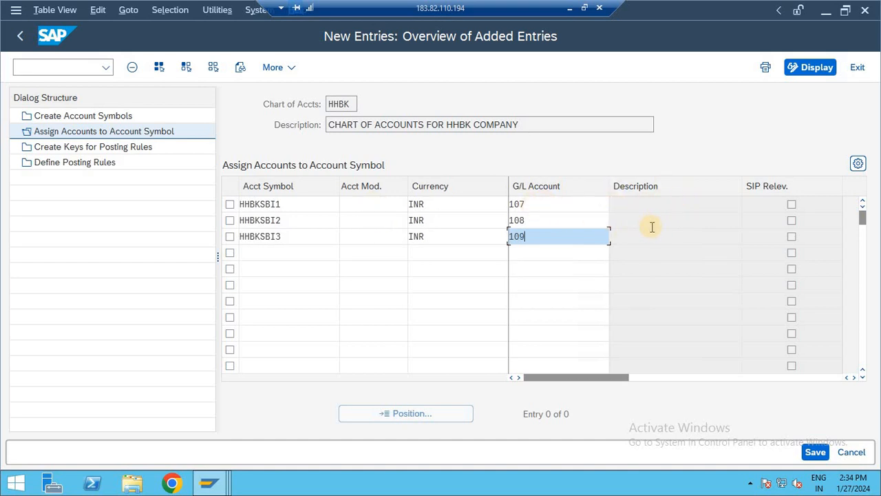
key(Return)
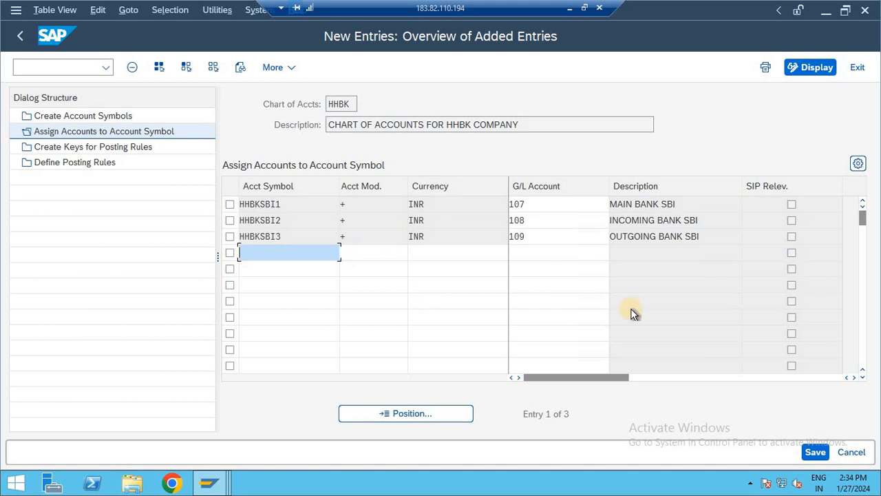
click(814, 453)
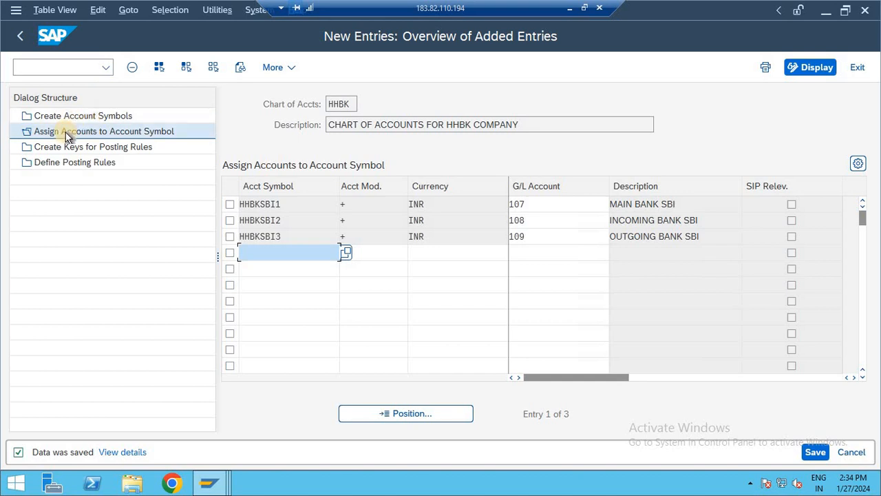
Add two new posting rule keys, H1 and H2, under Create Keys for Posting Rules
double_click(119, 154)
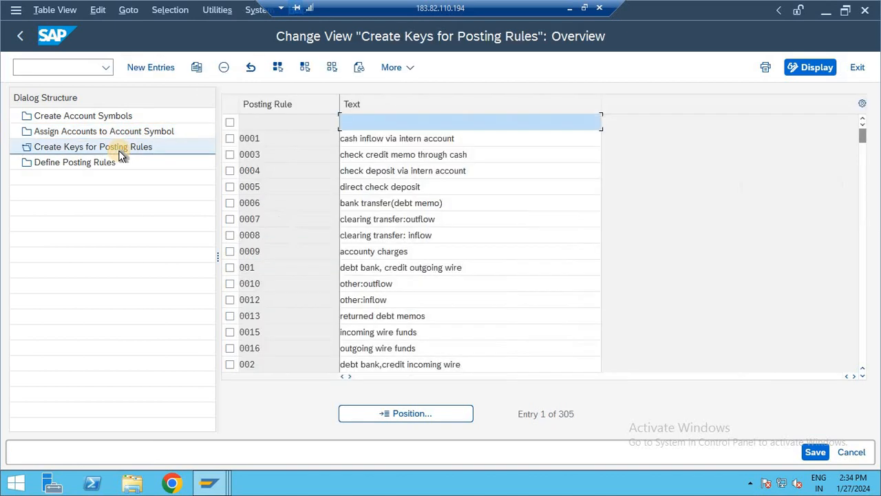
click(148, 67)
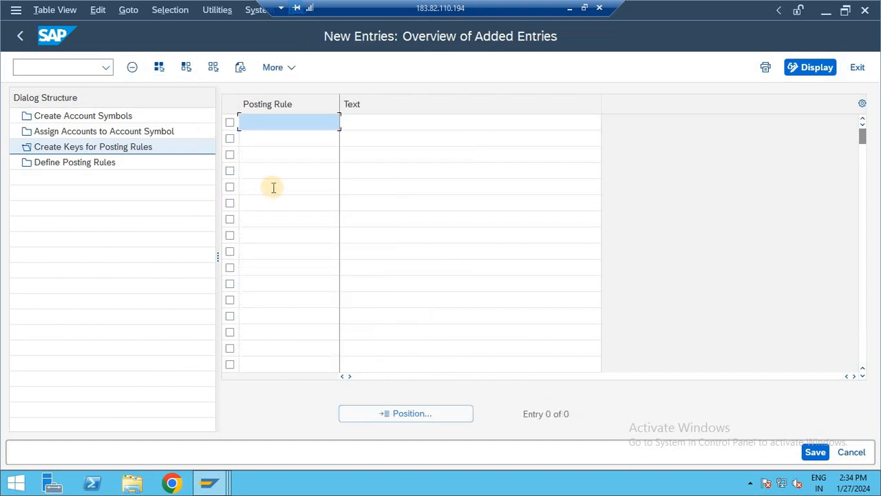
text(HB)
key(Down)
text(H)
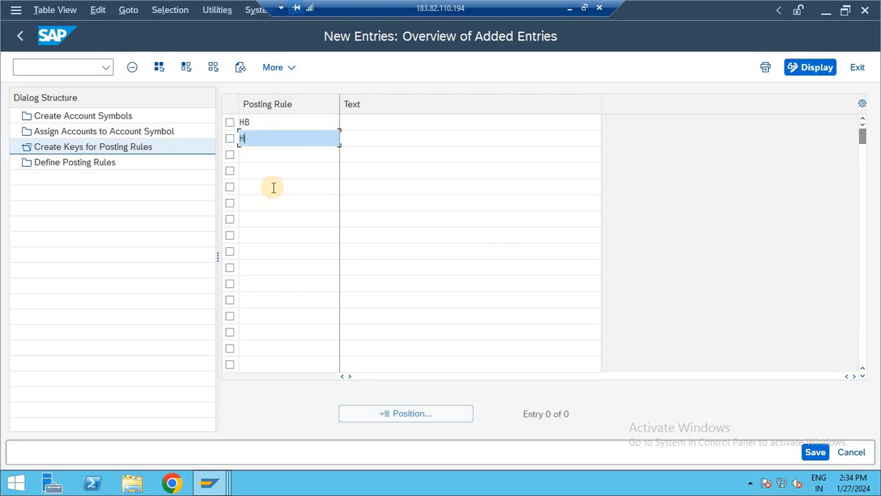
text(2)
key(Up)
key(BackSpace)
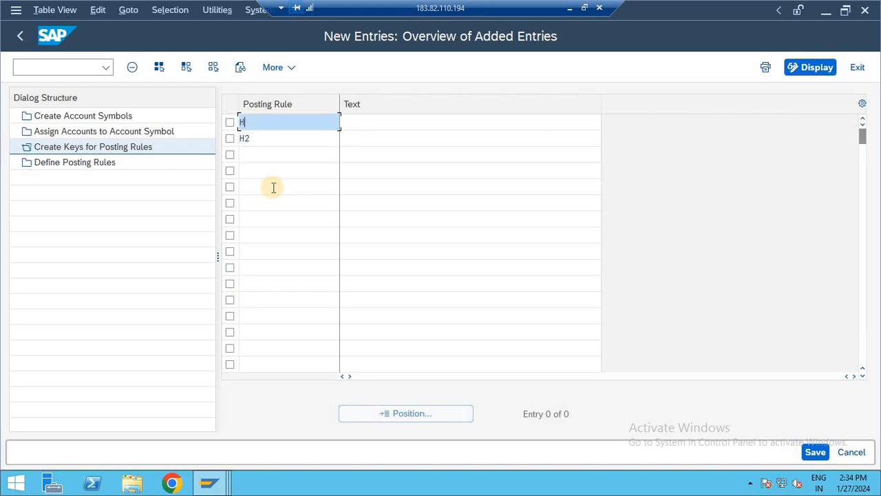
text(1)
Describe posting rule H1 as INCOMING BANK and H2 as OUTGOING BANK, and save the keys
key(Tab)
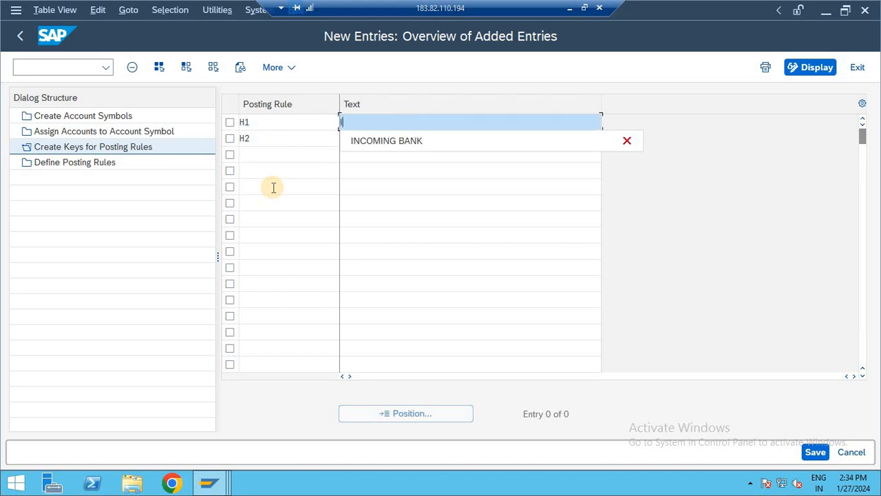
key(Down)
key(Return)
key(Tab)
key(Tab)
text(OU)
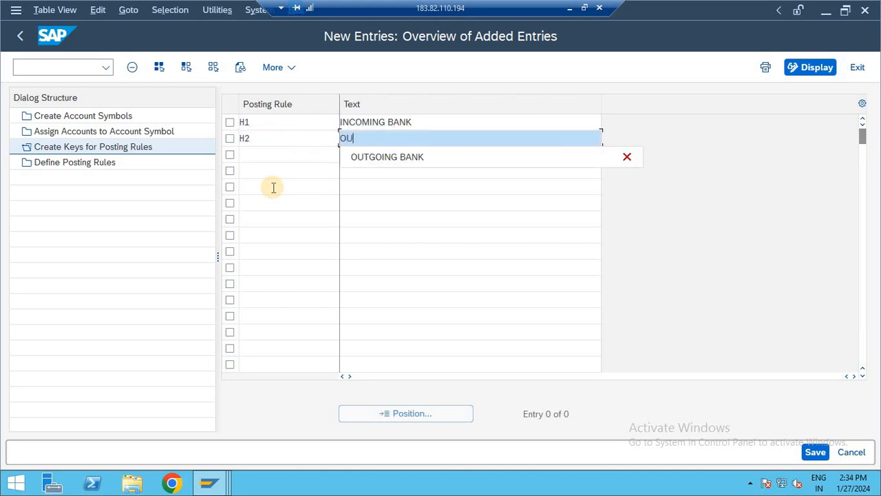
key(Down)
key(Return)
key(ctrl+s)
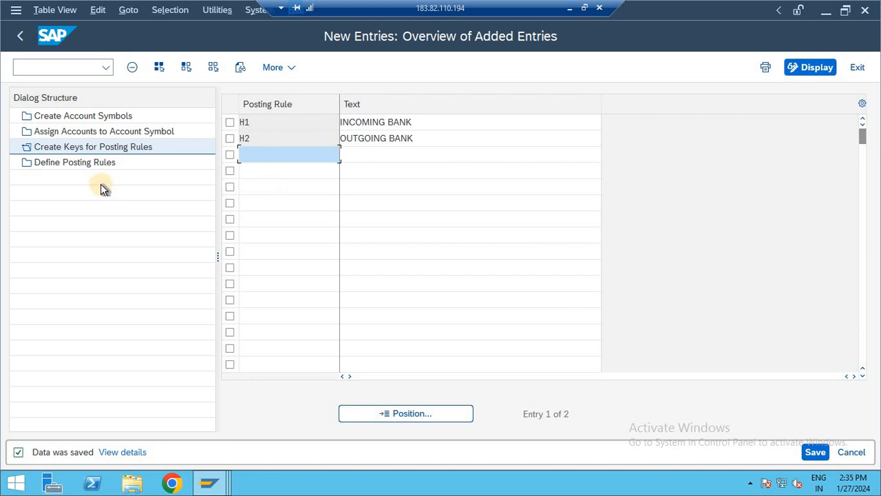
Start a new posting rule definition for H1 with posting area 1, Bank accounting
click(79, 163)
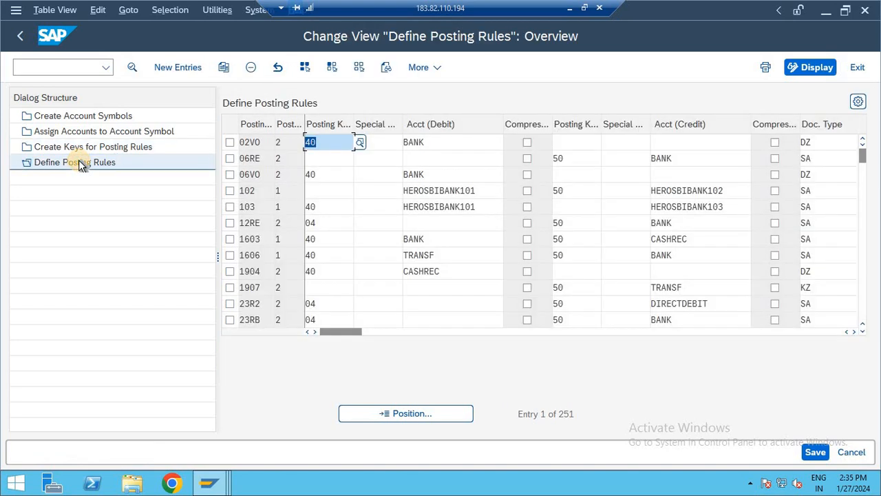
click(176, 67)
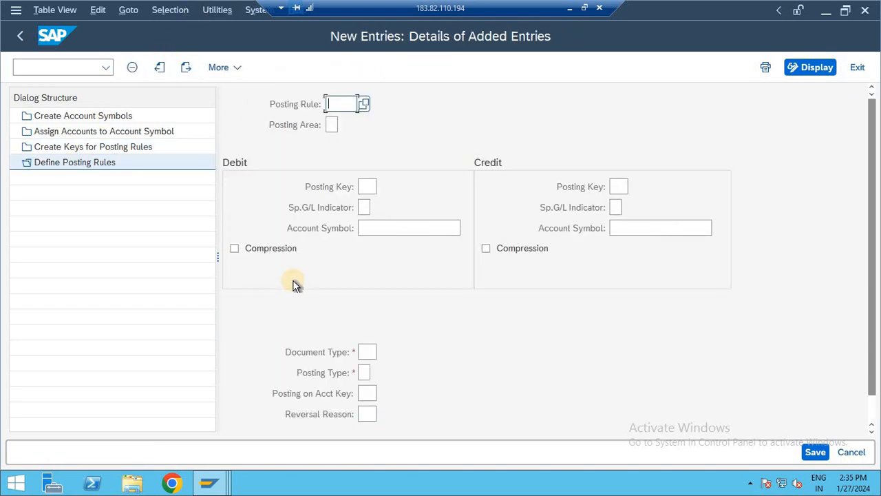
text(H1)
key(Tab)
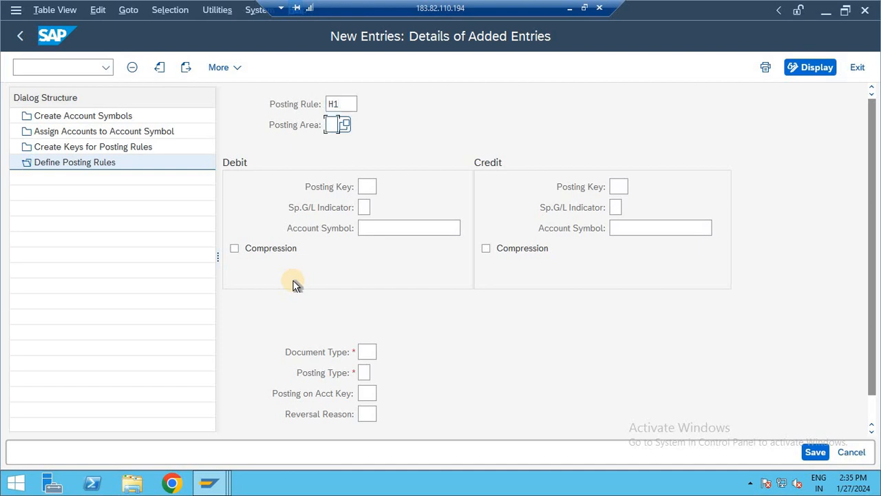
click(345, 124)
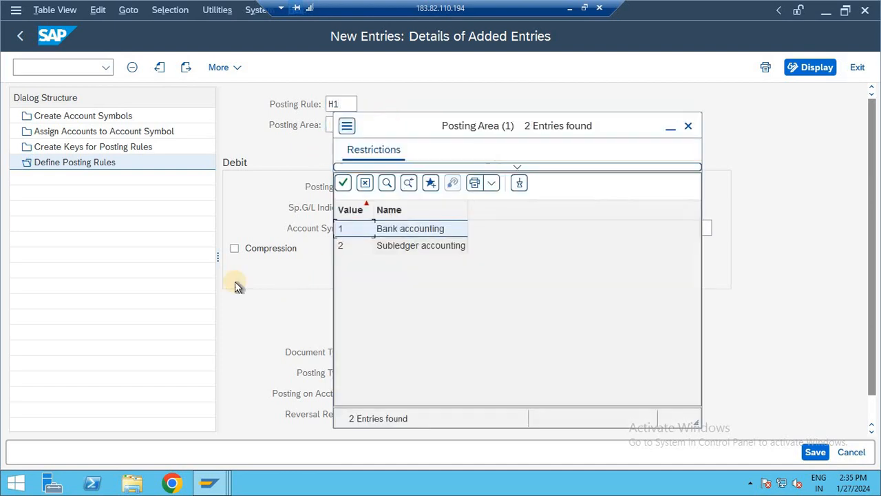
double_click(409, 227)
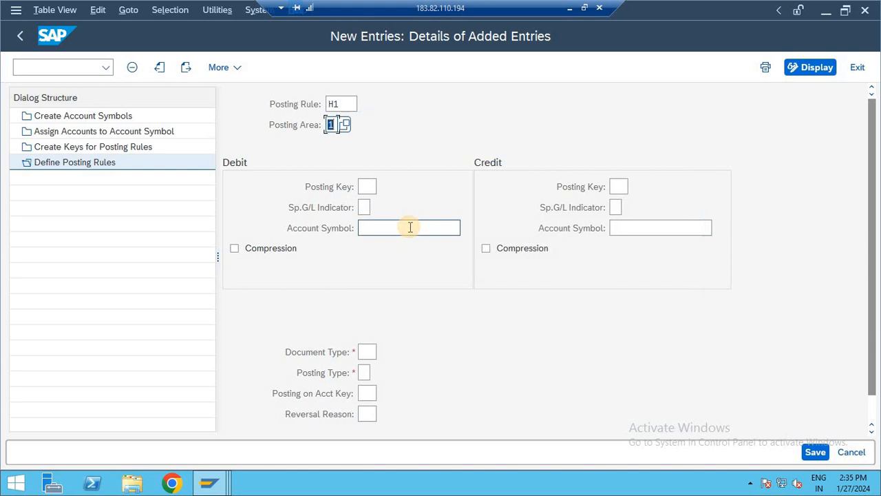
Set rule H1's debit posting key to 40 and its credit posting key to 50
key(Tab)
text(40)
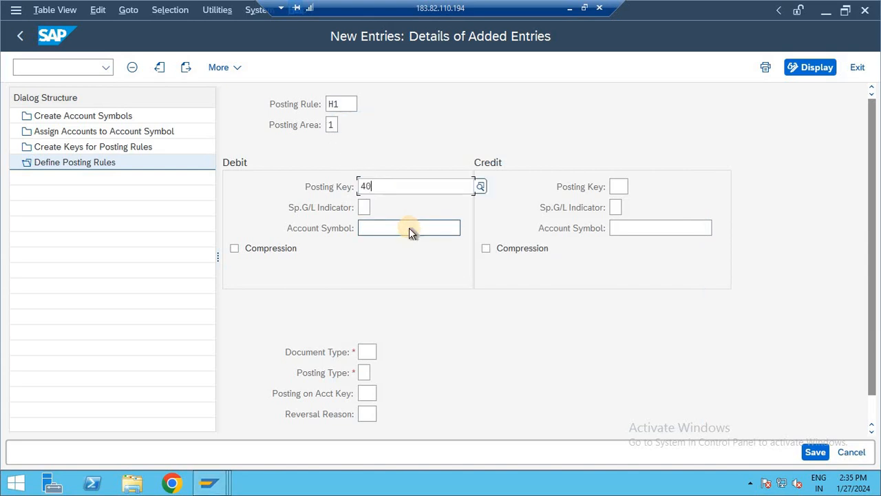
click(613, 185)
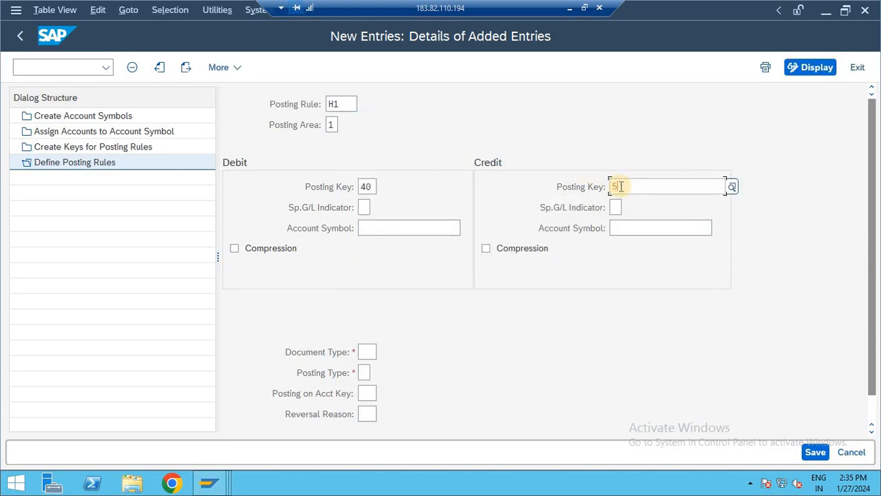
text(50)
Find the HHBK account symbols and choose HHBKSBI1 as the debit account symbol of rule H1
click(425, 226)
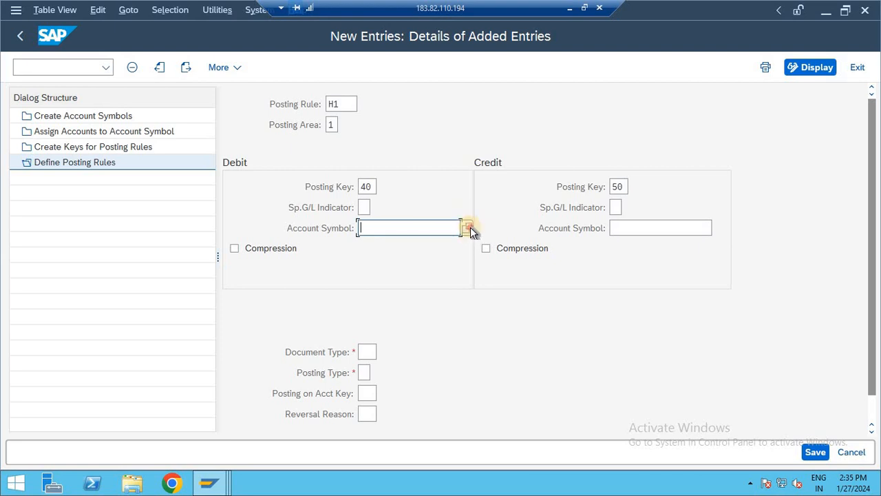
click(469, 227)
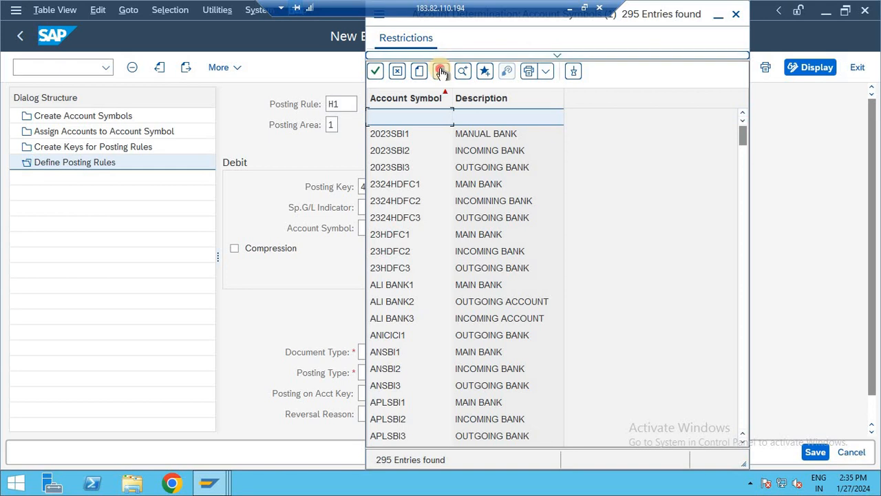
click(441, 71)
text(HHBKS)
key(Return)
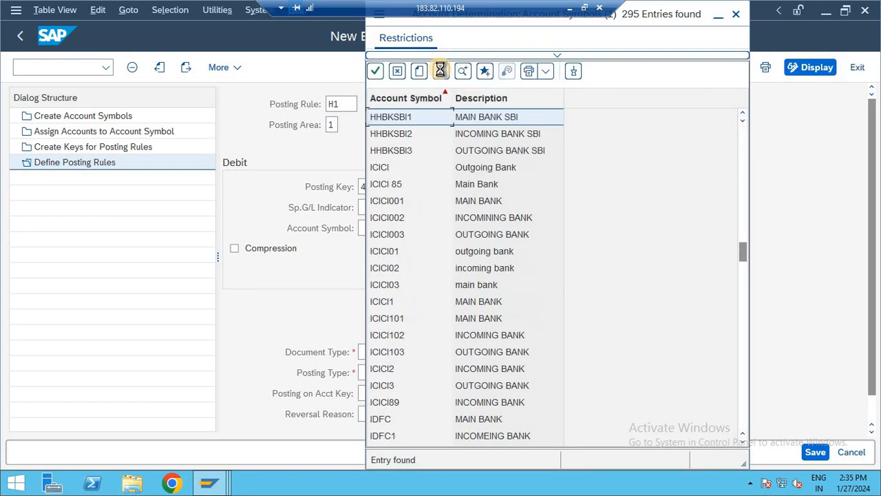
double_click(433, 117)
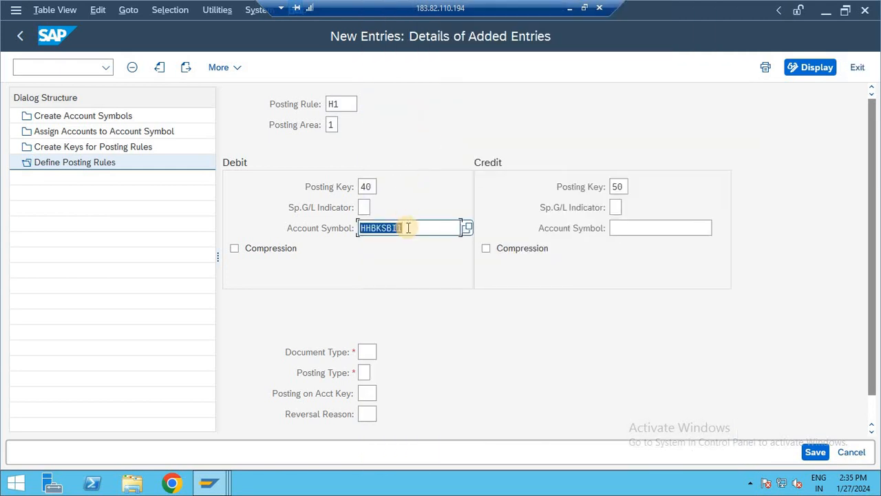
Find the HHBK account symbols and choose HHBKSBI2 as the credit account symbol of rule H1
click(671, 228)
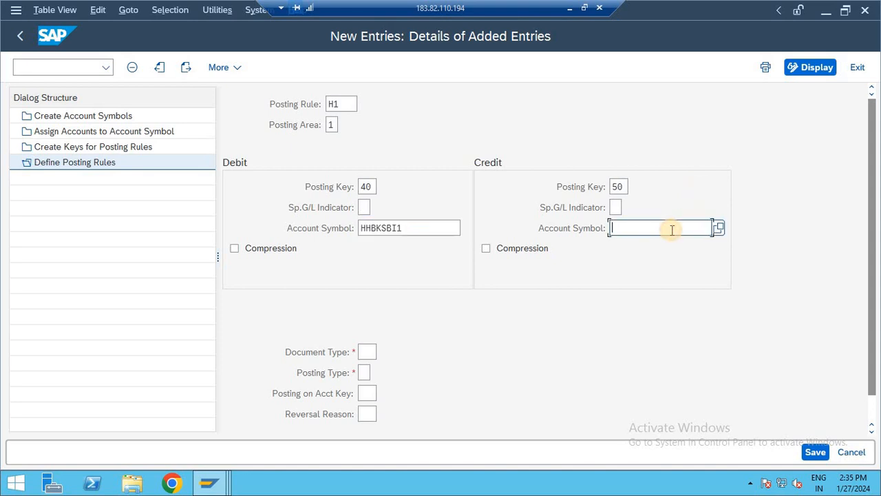
click(718, 226)
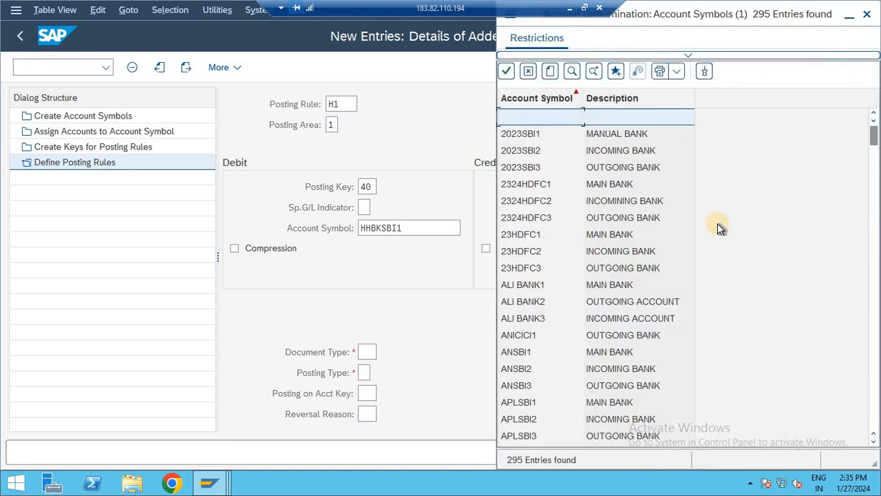
click(570, 69)
text(HHBK)
key(Return)
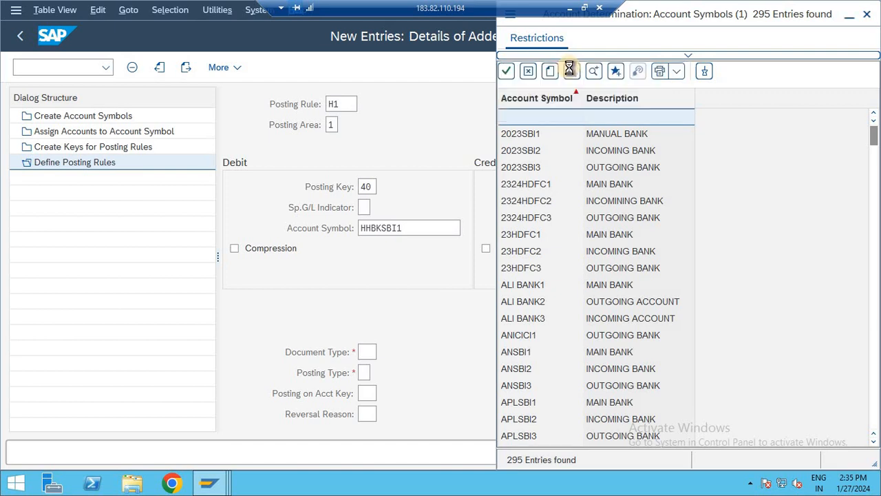
key(Down)
key(Up)
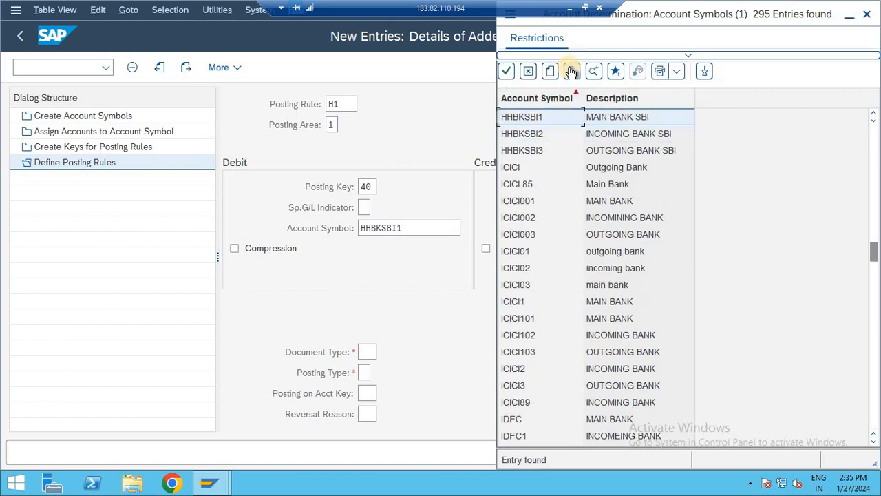
key(Down)
key(Return)
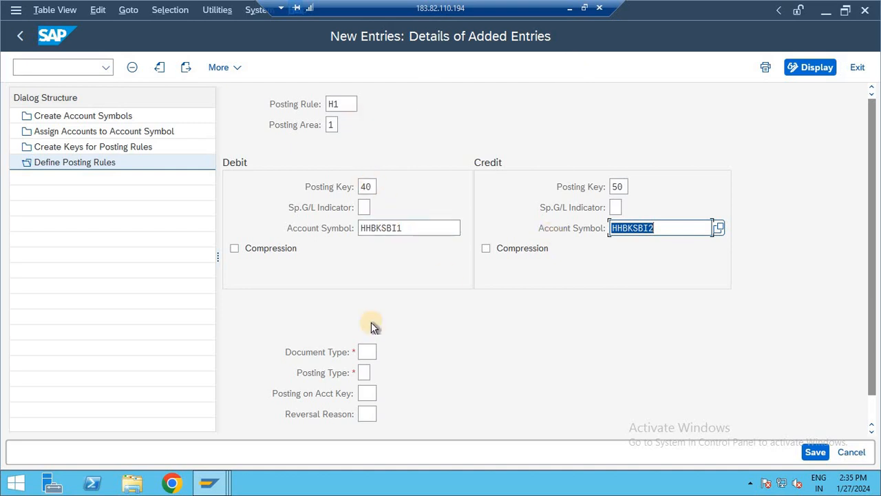
Set the document type of posting rule H1 to SA
click(367, 353)
text(S)
key(Tab)
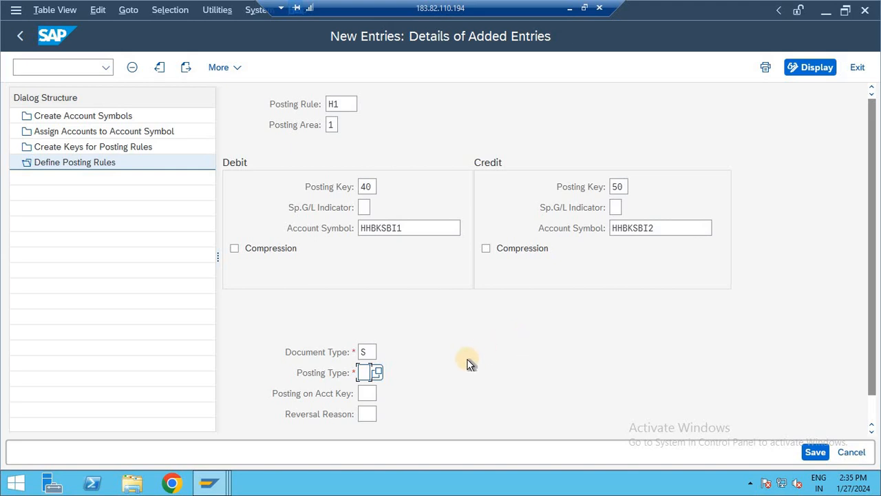
click(368, 350)
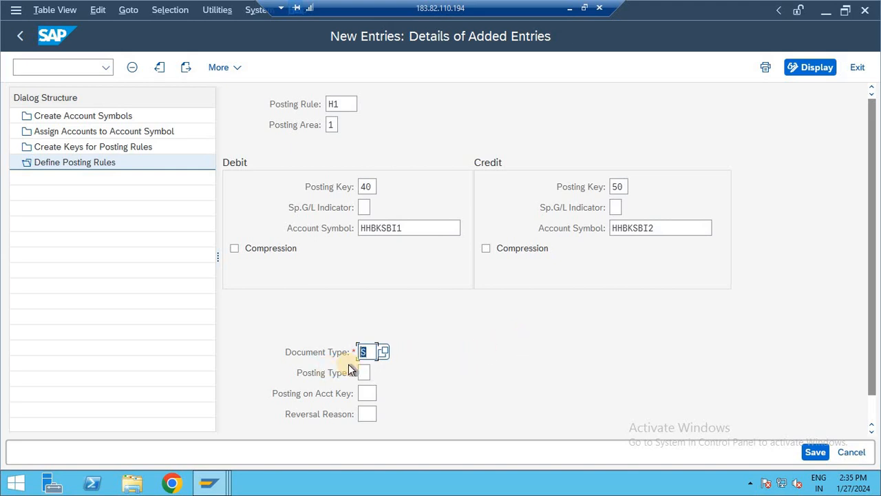
text(A)
Choose posting type 4, Clear debit G/L acct, for rule H1 from the list of possible values
click(358, 372)
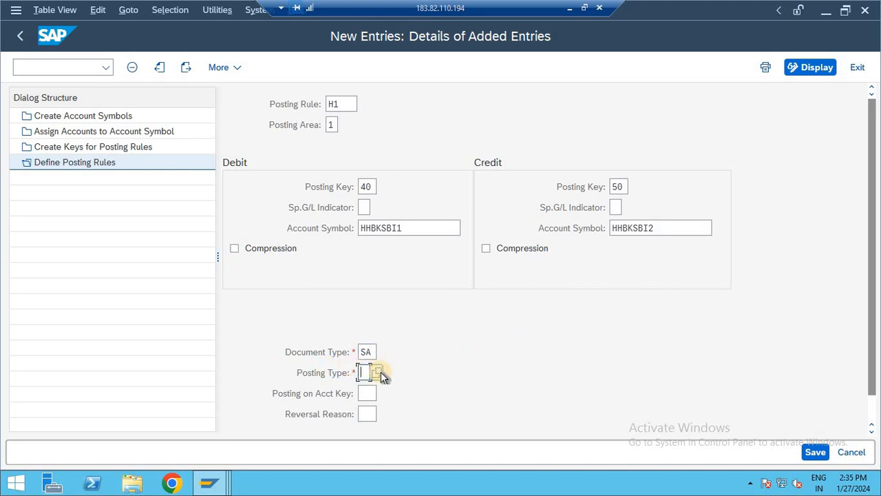
click(379, 371)
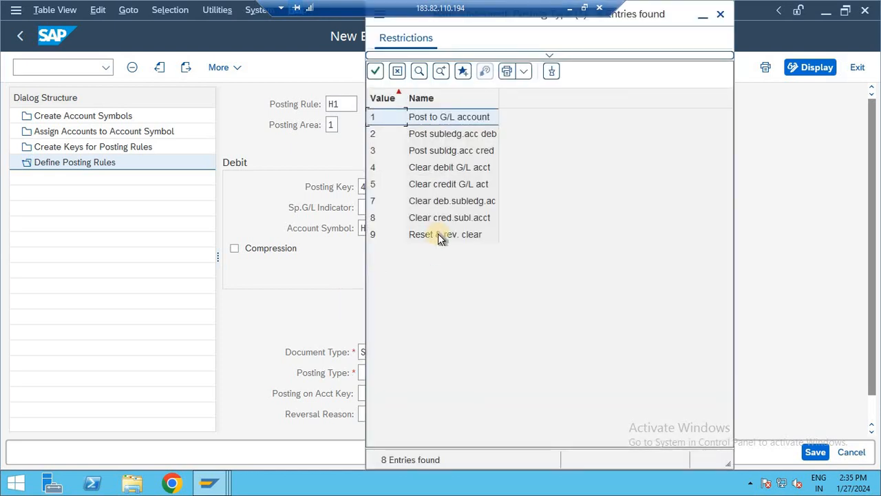
click(448, 166)
click(445, 188)
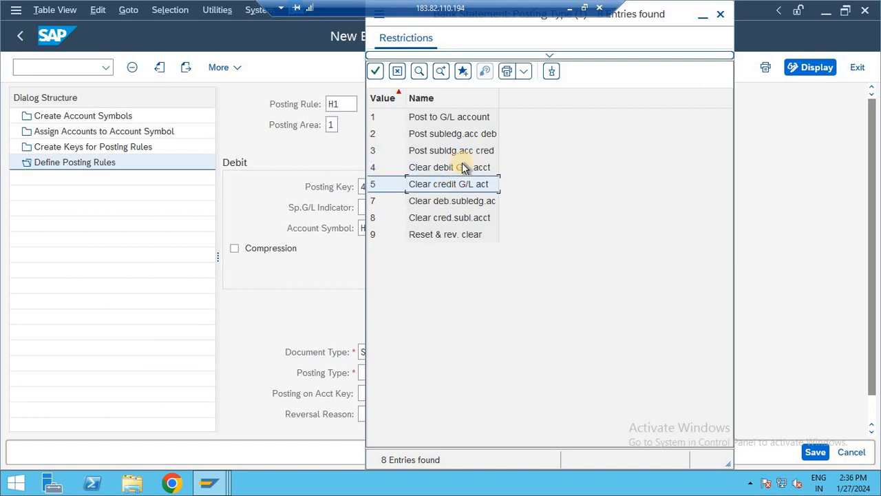
double_click(462, 166)
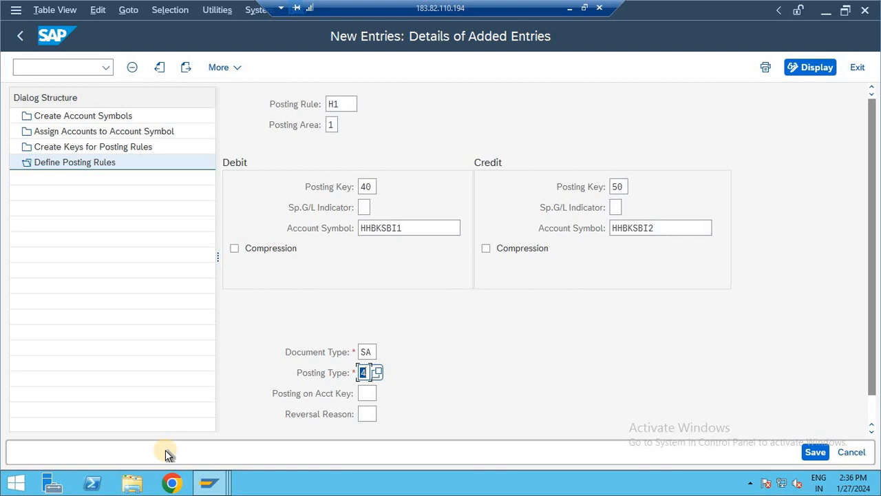
Clear the debit posting key of rule H1 and save the rule
click(814, 454)
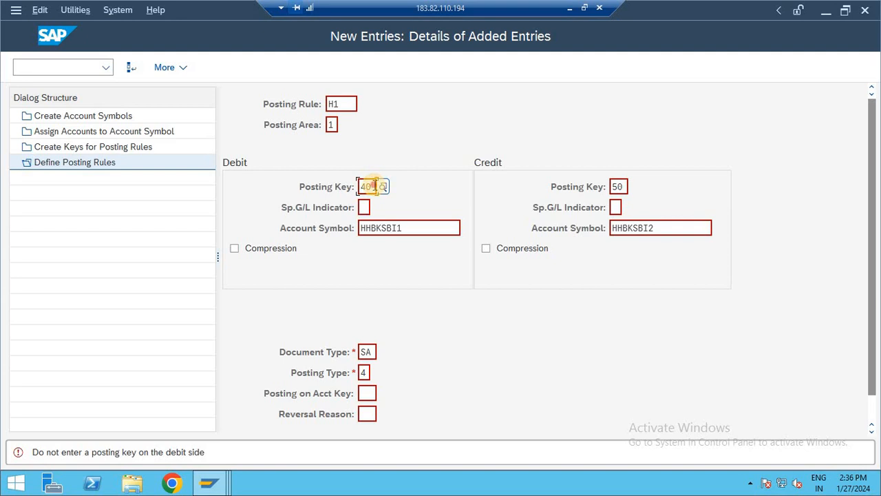
key(Delete)
key(ctrl+s)
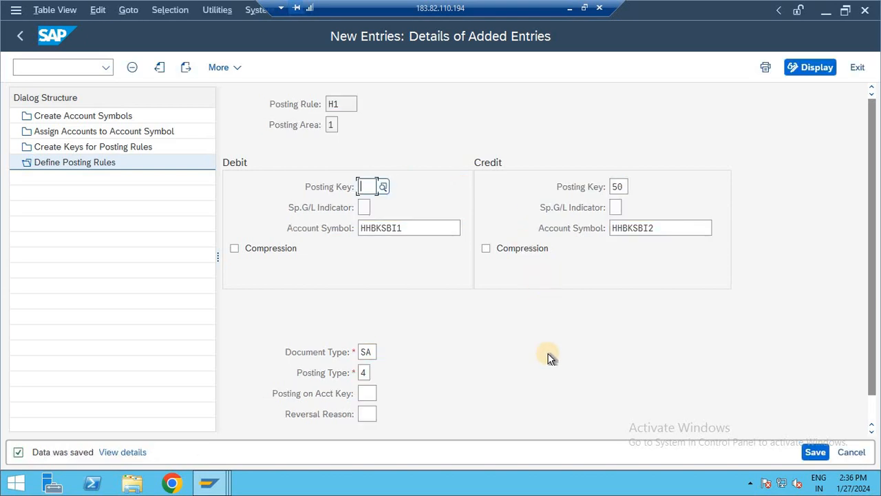
click(812, 454)
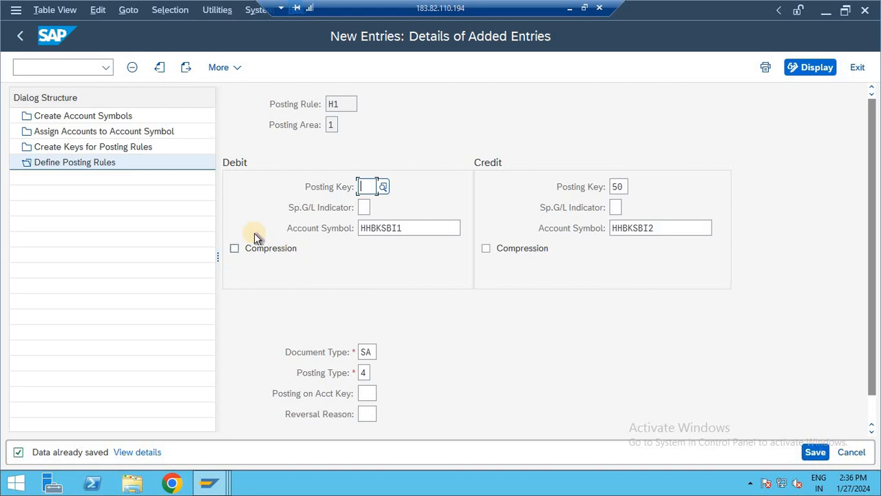
Copy the Create Account Symbols activity name into the untitled Notepad notes as line "1----Create Account Symbols", below a blank line
click(92, 115)
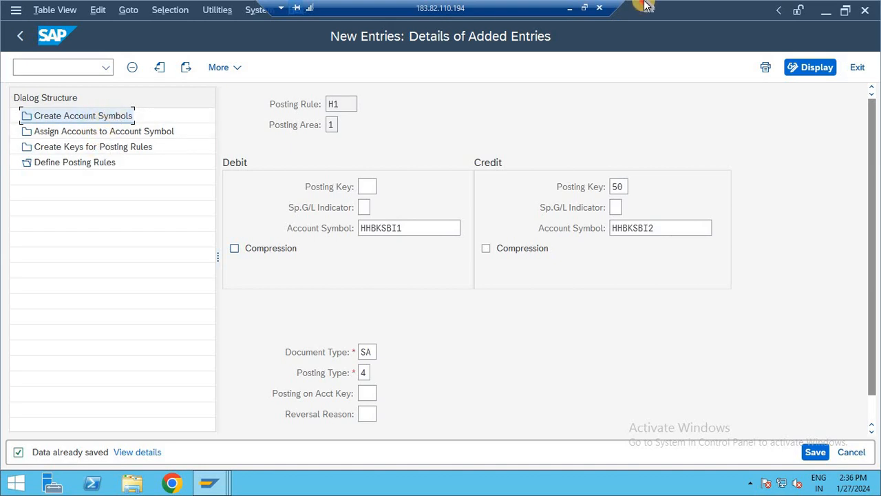
click(584, 7)
key(alt+Tab)
key(alt+Tab)
key(alt+Tab)
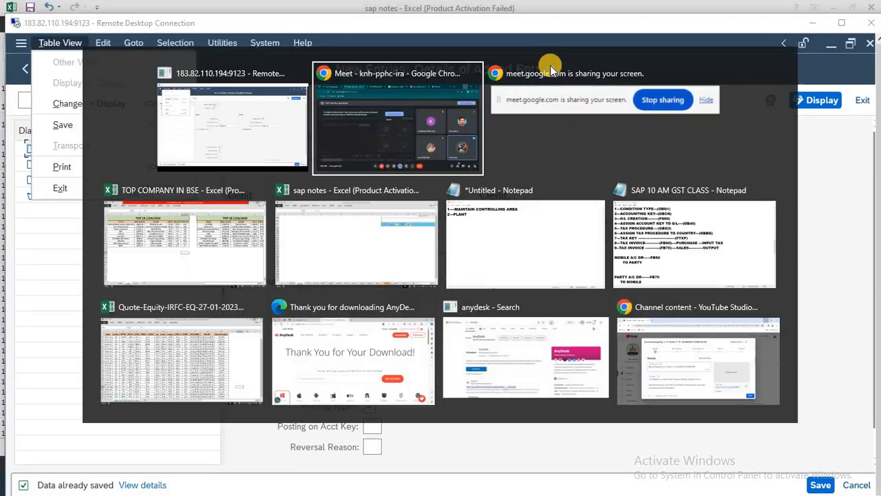
key(alt+Tab)
key(alt+Tab)
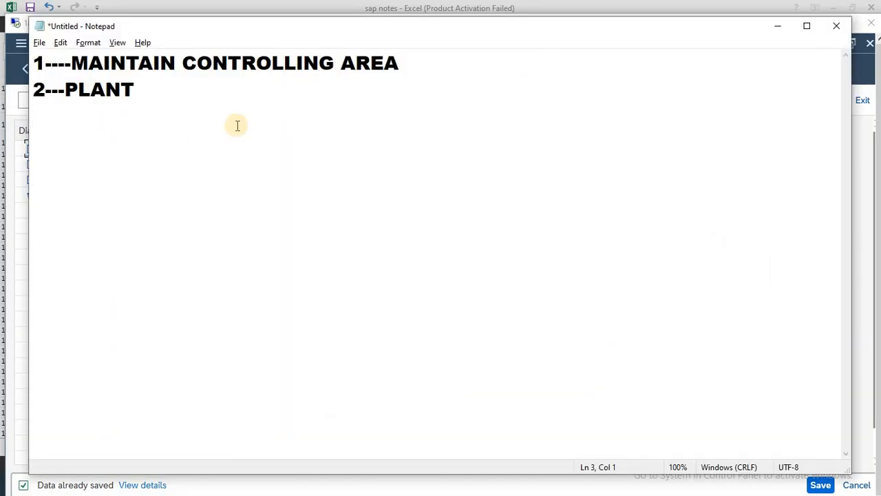
key(Return)
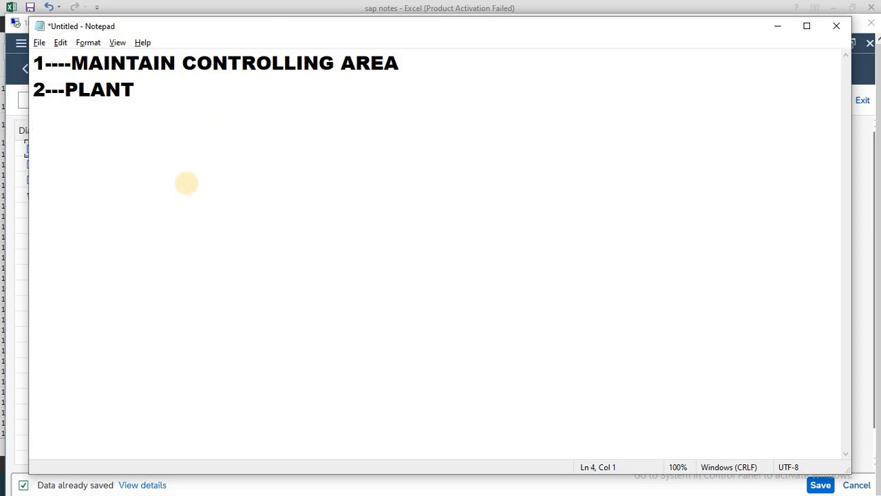
text(1----Create Account Symbols)
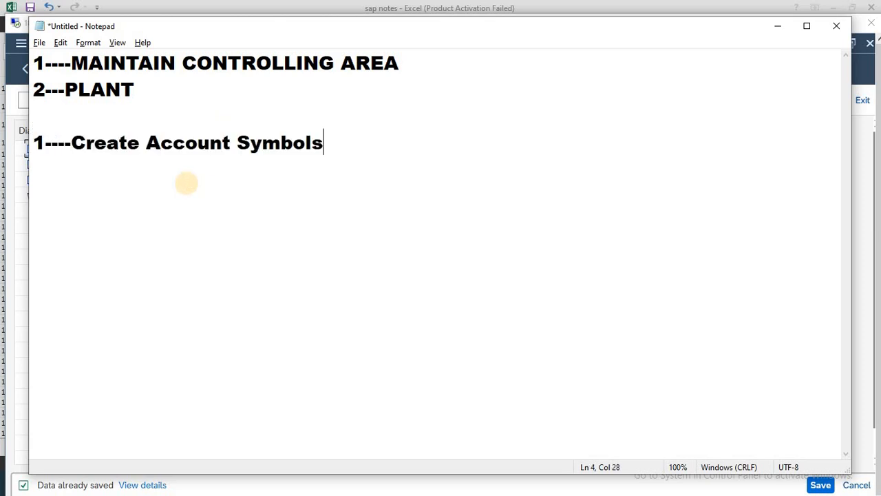
Add the second configuration activity from SAP to the Notepad notes as "2----Assign Accounts to Account Symbol"
key(Return)
text(2----)
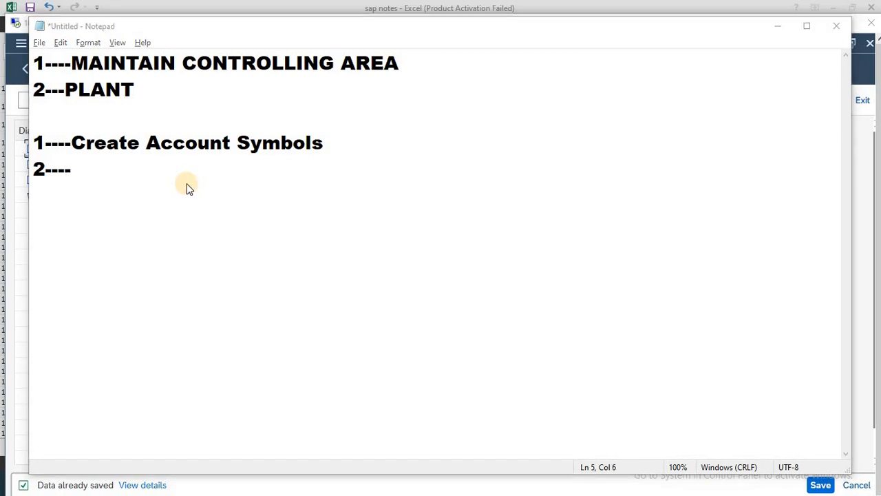
key(alt+Tab)
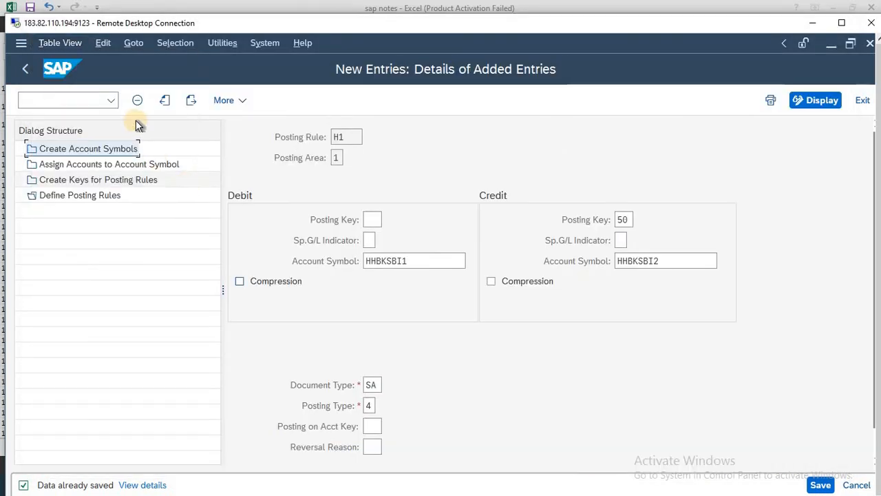
click(104, 164)
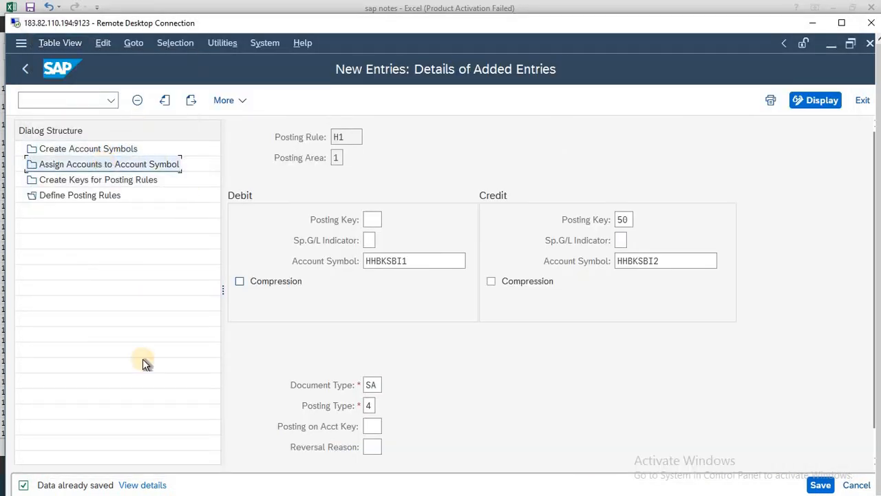
key(alt+Tab)
text(Assign Accounts to Account Symbol)
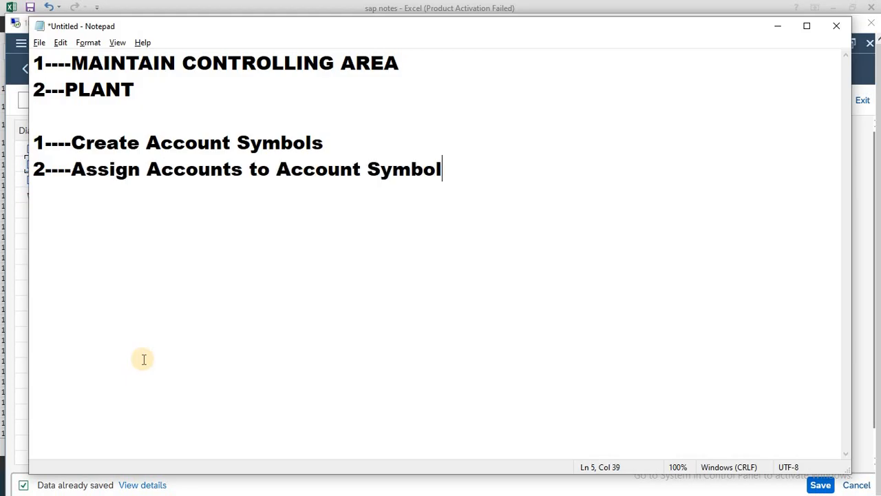
Add the third configuration activity from SAP to the Notepad notes as "3----Create Keys for Posting Rules"
key(Return)
text(3----)
key(alt+Tab)
click(135, 252)
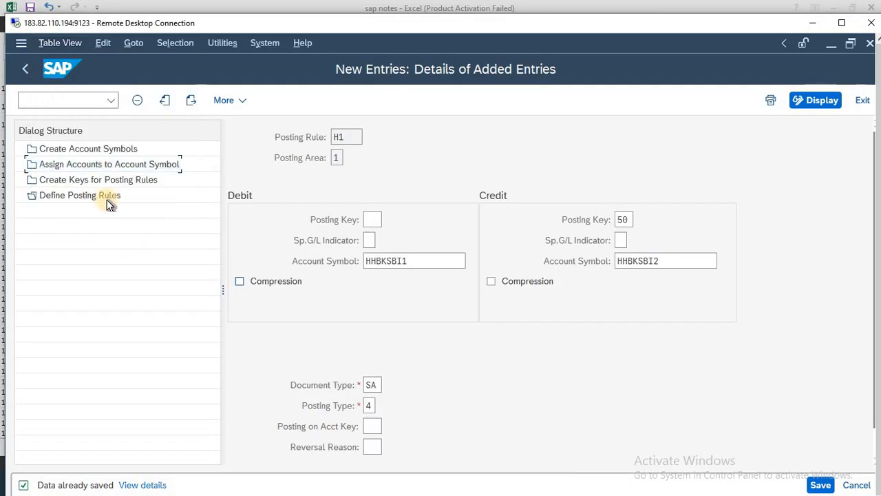
click(115, 179)
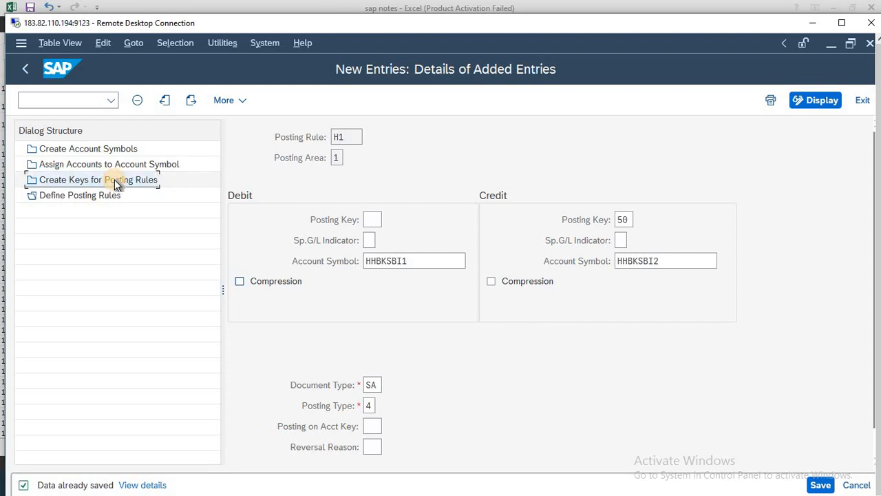
key(alt+Tab)
text(Create Keys for Posting Rules)
Add the fourth configuration activity from SAP to the Notepad notes as "4----Define Posting Rules", followed by blank lines
key(Return)
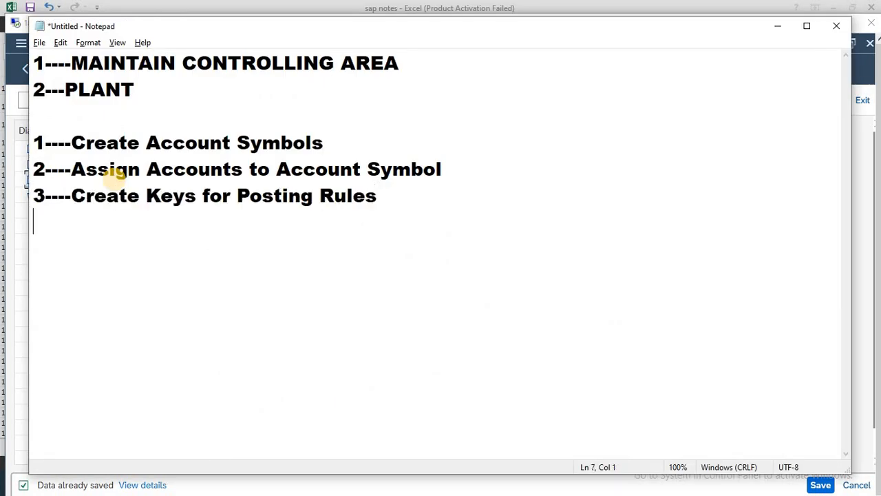
text(4----)
key(alt+Tab)
click(92, 262)
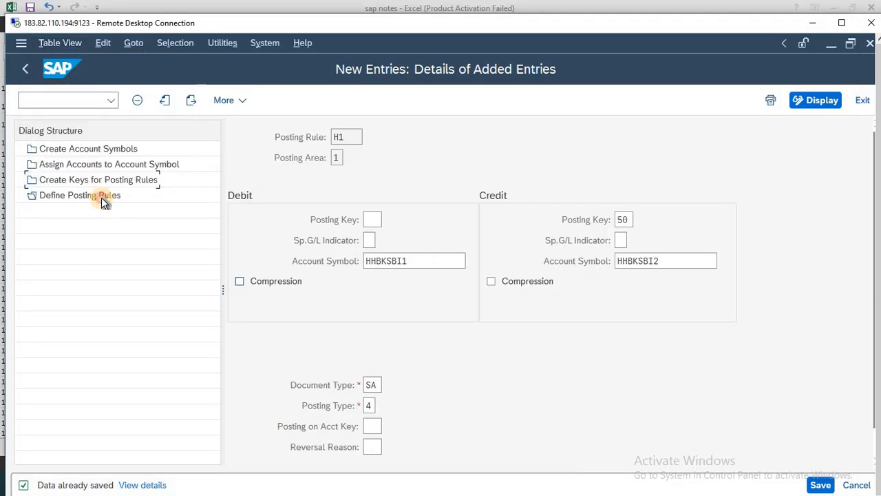
click(102, 197)
key(alt+Tab)
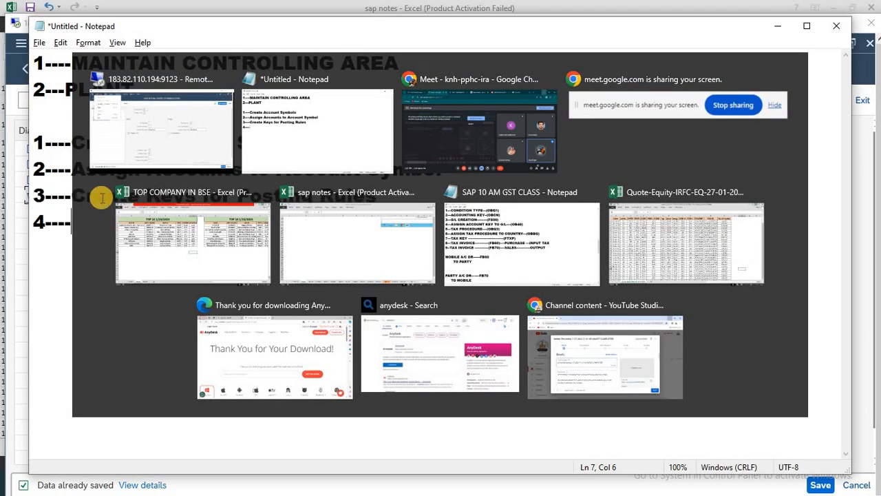
text(Define Posting Rules)
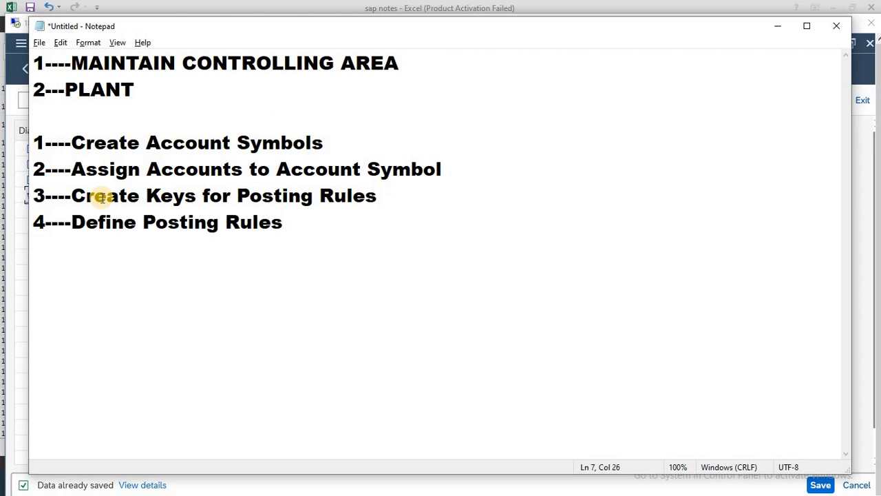
key(Return)
key(Return)
Switch back to SAP, leave rule H1 and start a new posting rule definition for H2 with posting area 1
key(alt+Tab)
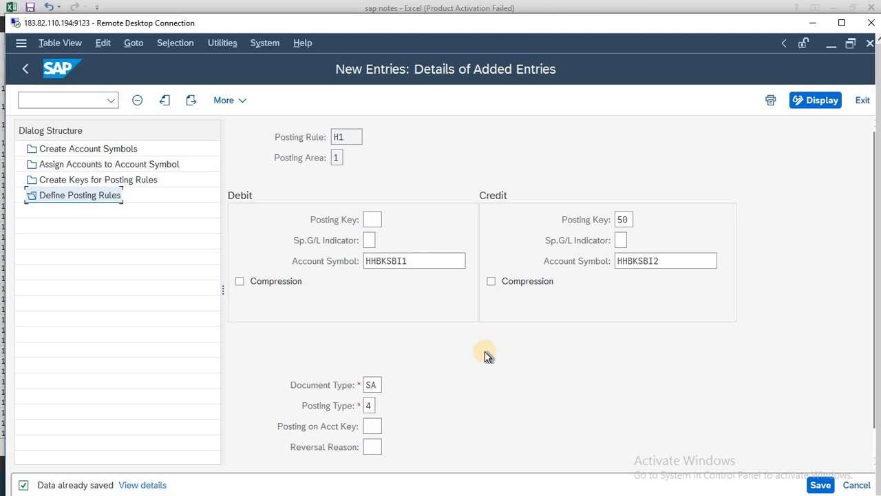
key(F3)
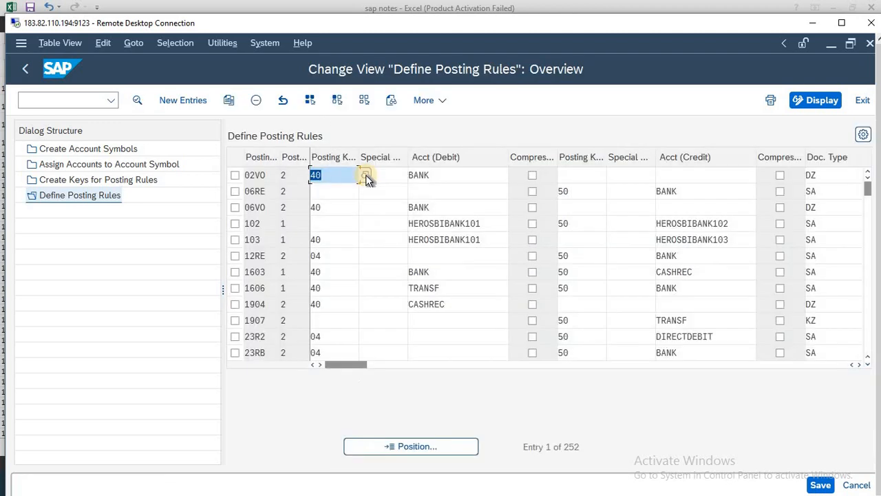
click(183, 100)
text(H2)
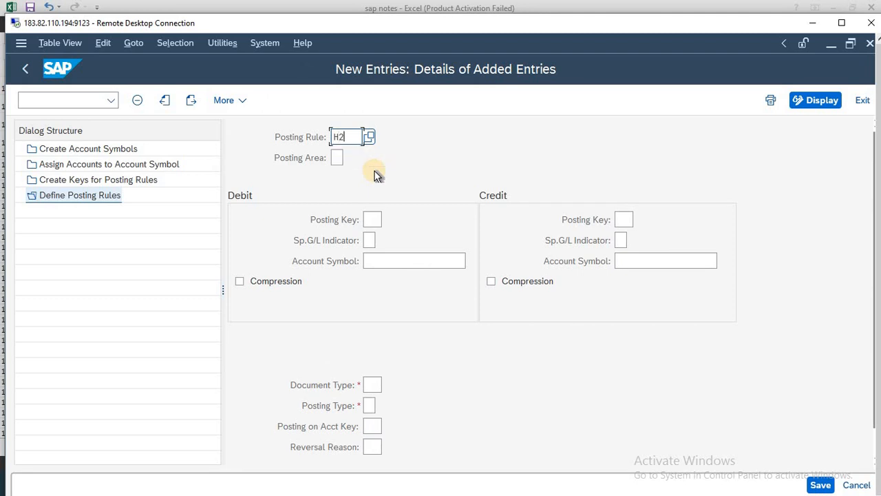
key(Tab)
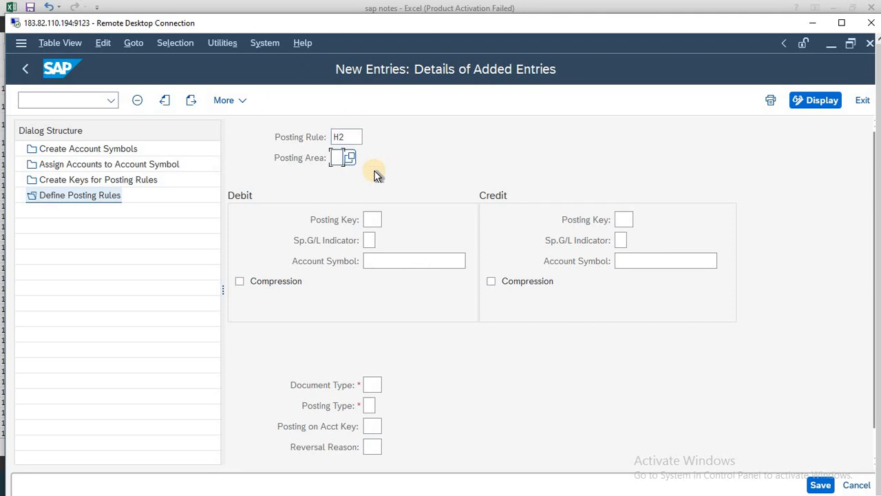
text(1)
key(Tab)
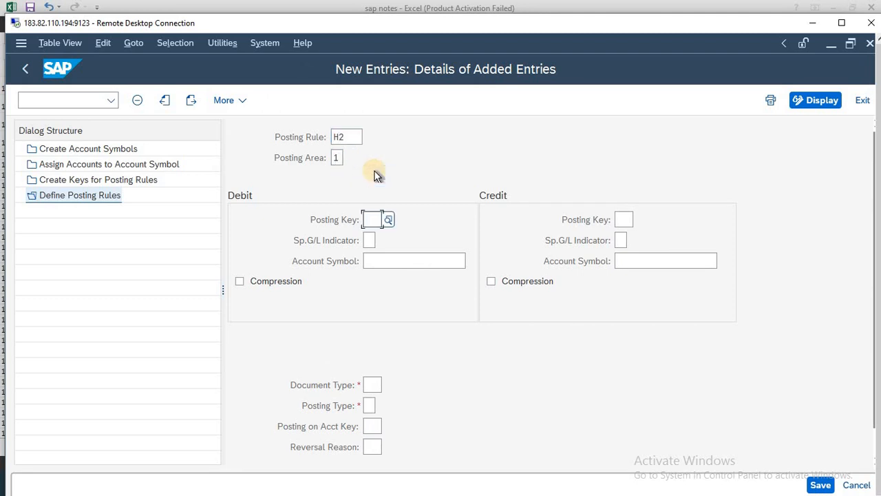
Set rule H2's debit posting key to 40 and its debit account symbol to HHBKSBI2
text(40)
key(Tab)
key(Tab)
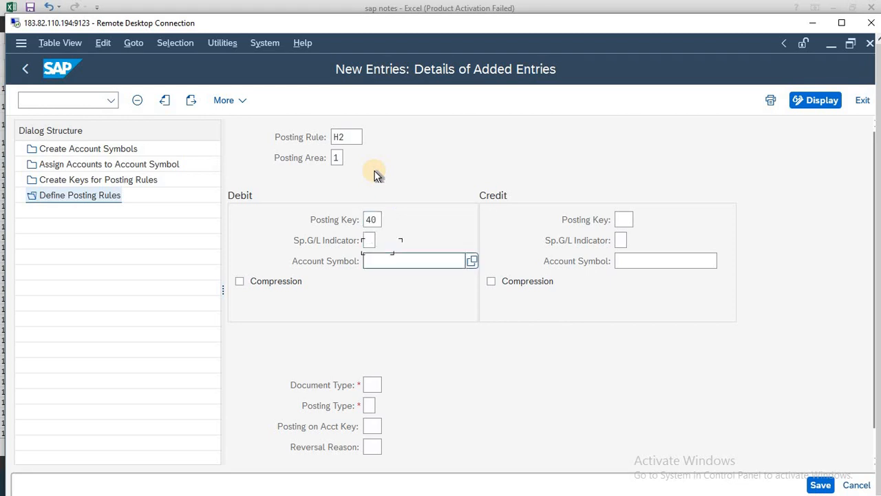
key(Down)
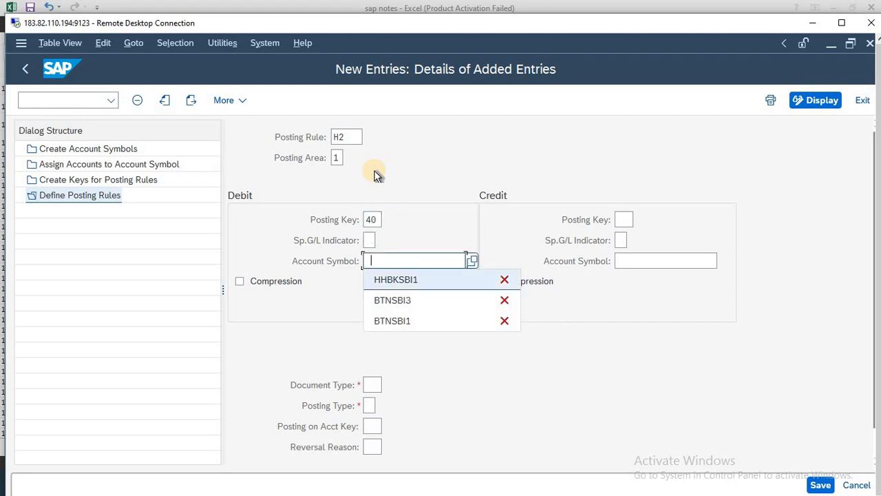
key(Return)
key(BackSpace)
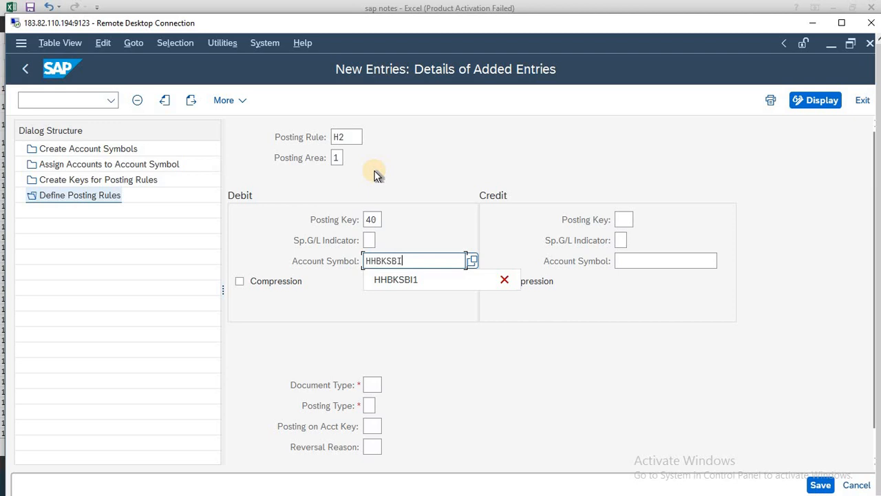
text(2)
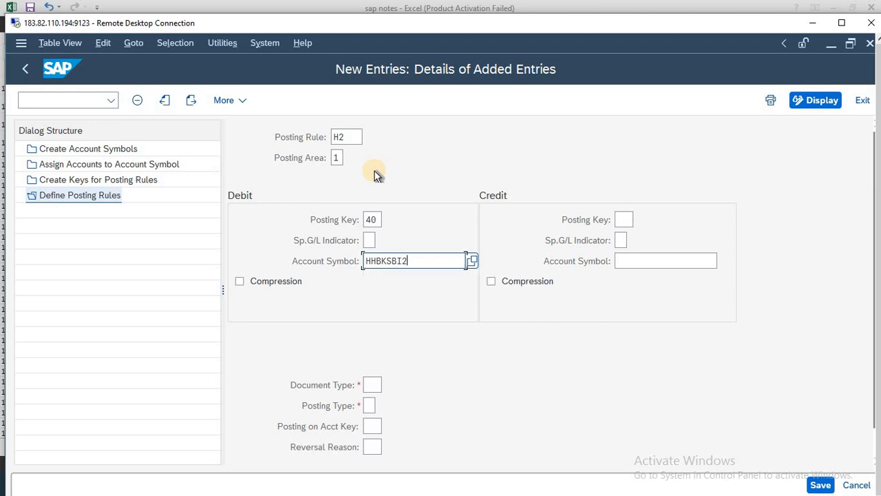
Set the credit posting key of rule H2 to 50
click(628, 218)
text(5)
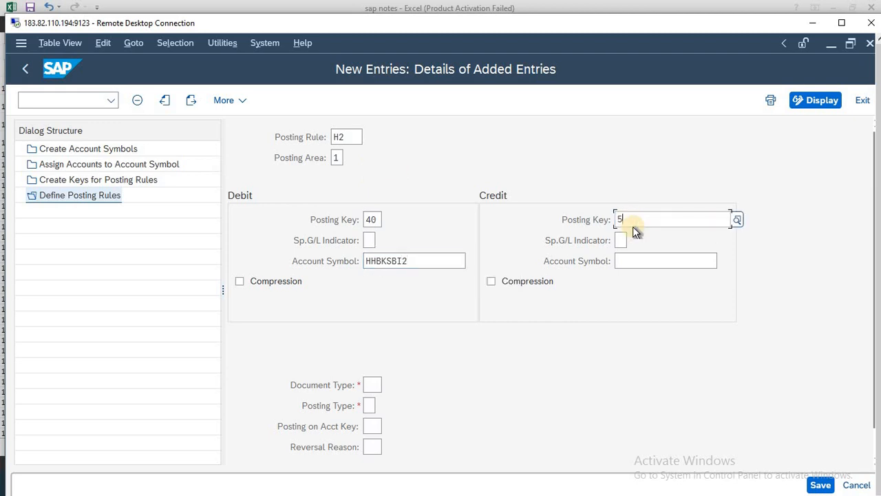
text(0)
key(Tab)
key(Tab)
key(Tab)
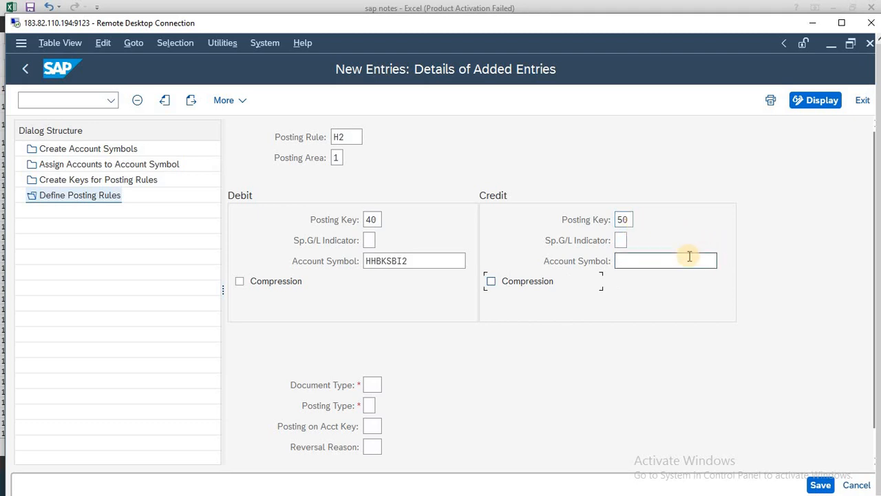
Set rule H2's credit account symbol to HHBKSBI3, its document type to SA and its posting type to 5
click(689, 256)
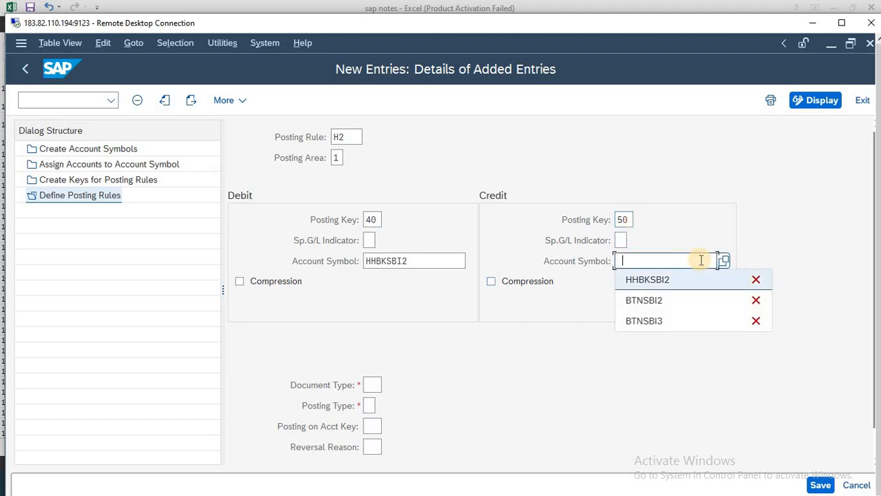
text(HHBKSBI3)
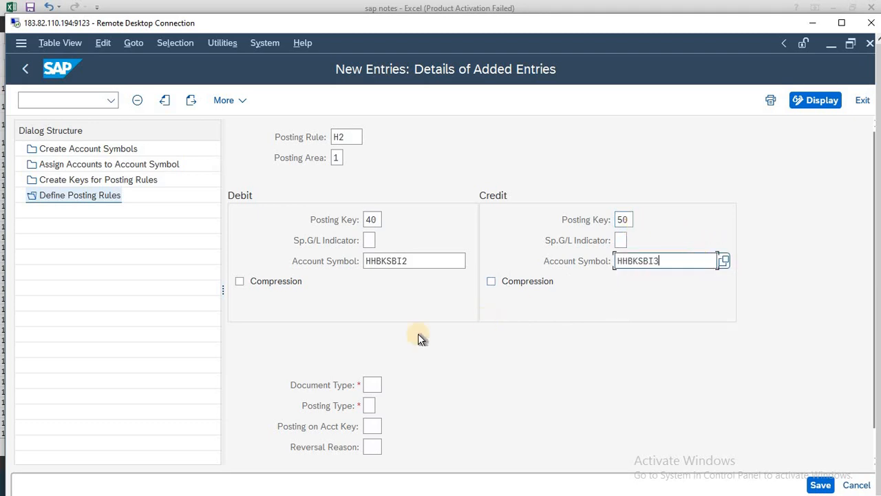
click(373, 385)
key(Down)
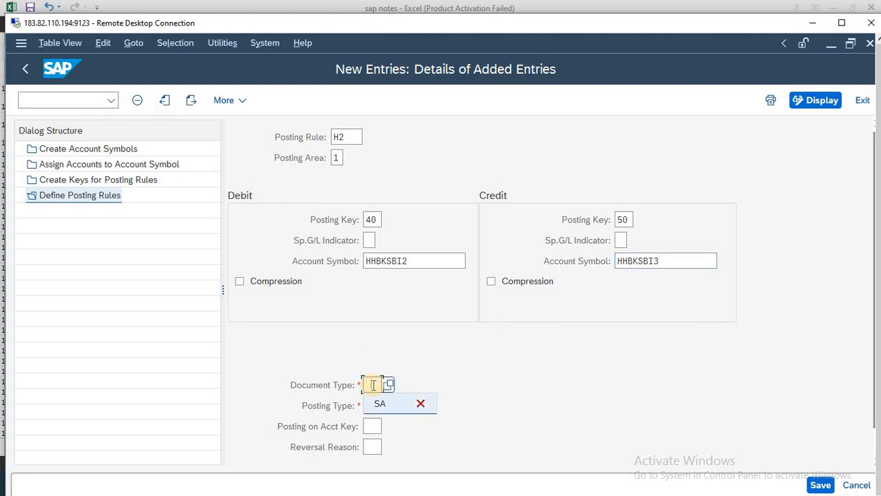
key(Return)
key(Tab)
key(Down)
key(Down)
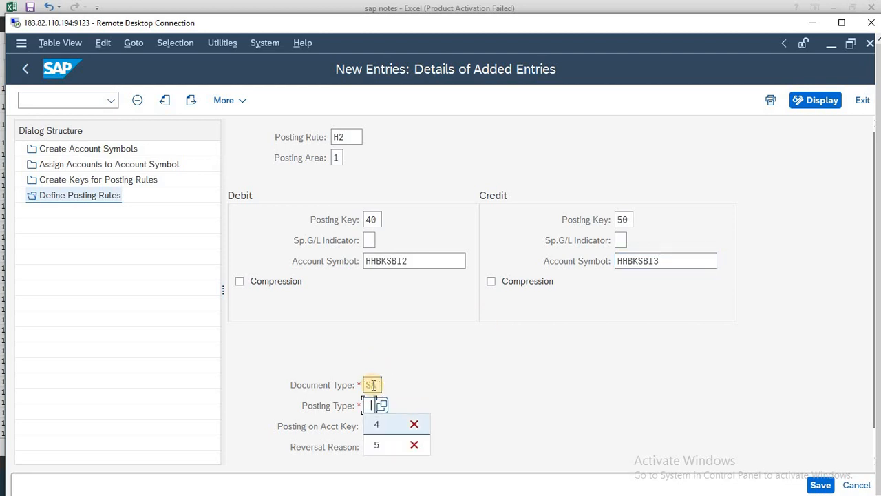
key(Return)
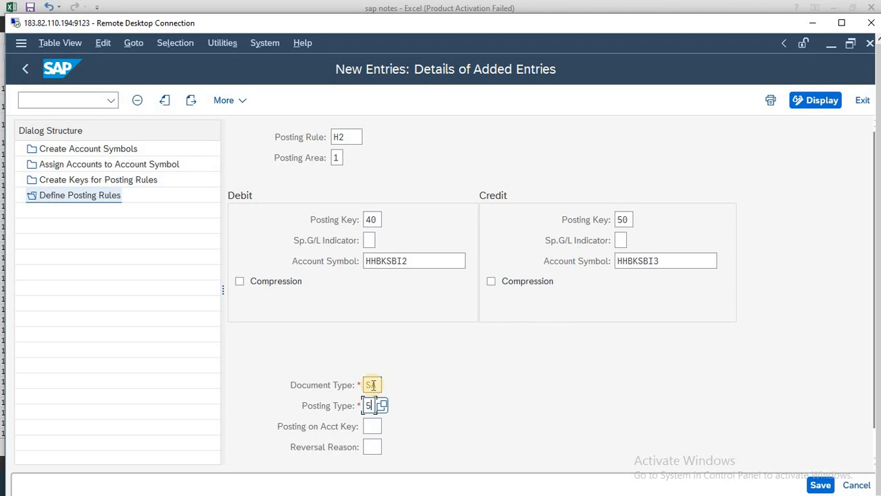
key(Return)
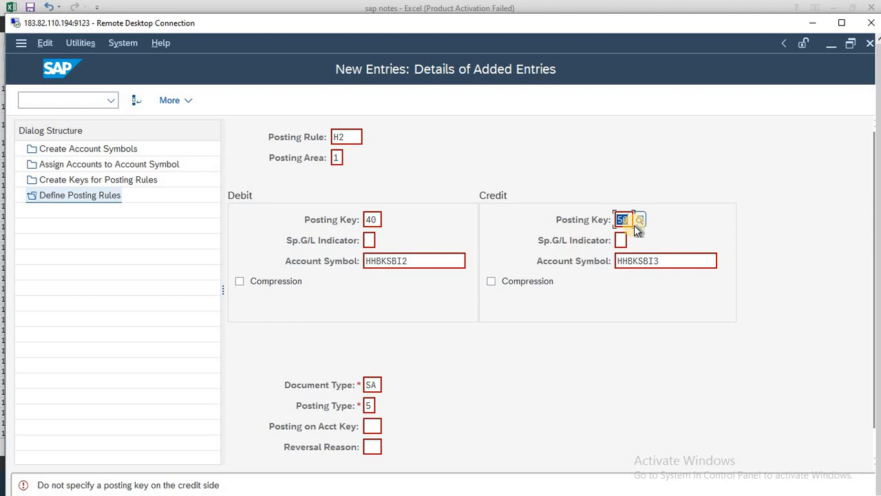
Clear the credit posting key of rule H2 and save the rule
key(Delete)
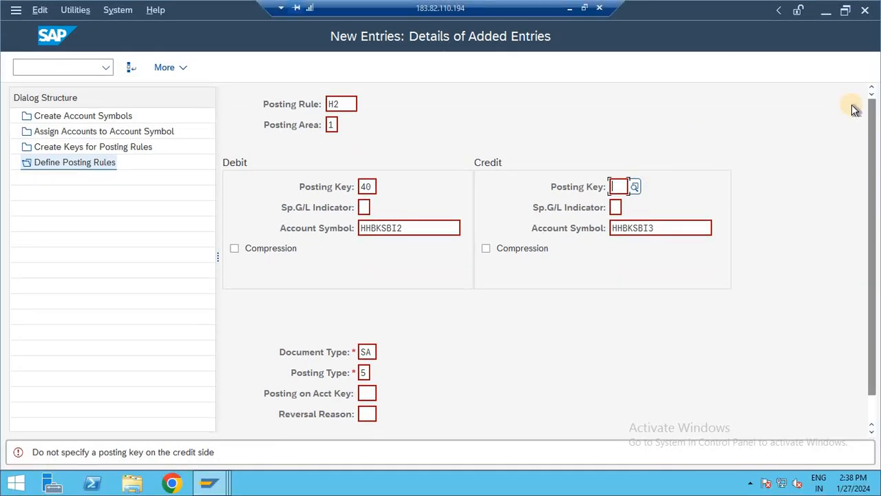
text(50)
key(Return)
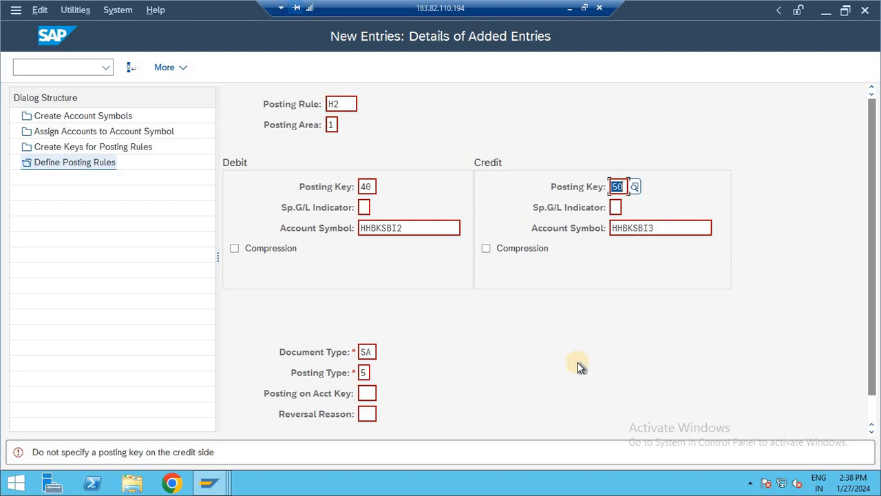
key(BackSpace)
key(Return)
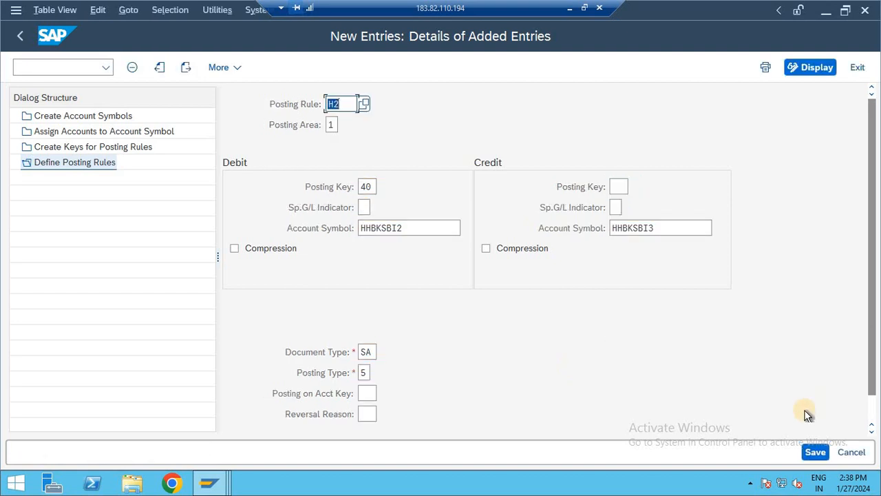
click(813, 453)
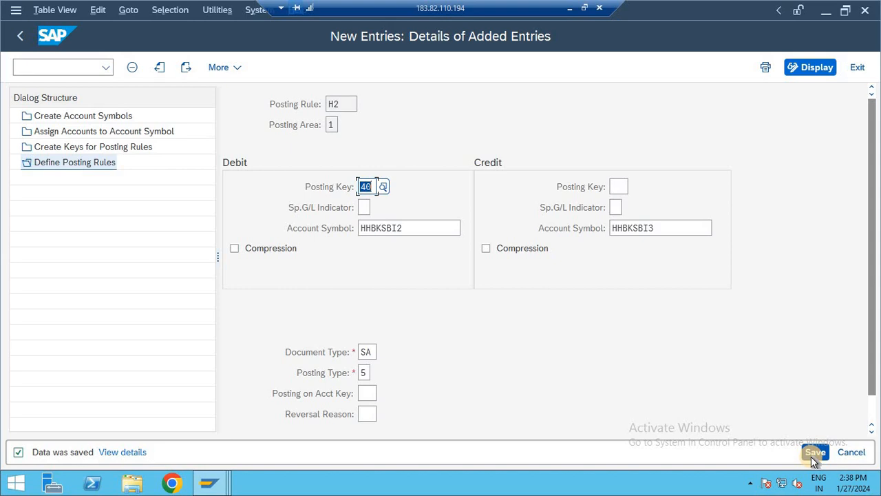
Switch to Notepad, insert two blank lines below the PLANT line and add the heading BRS above the account symbol steps
click(584, 7)
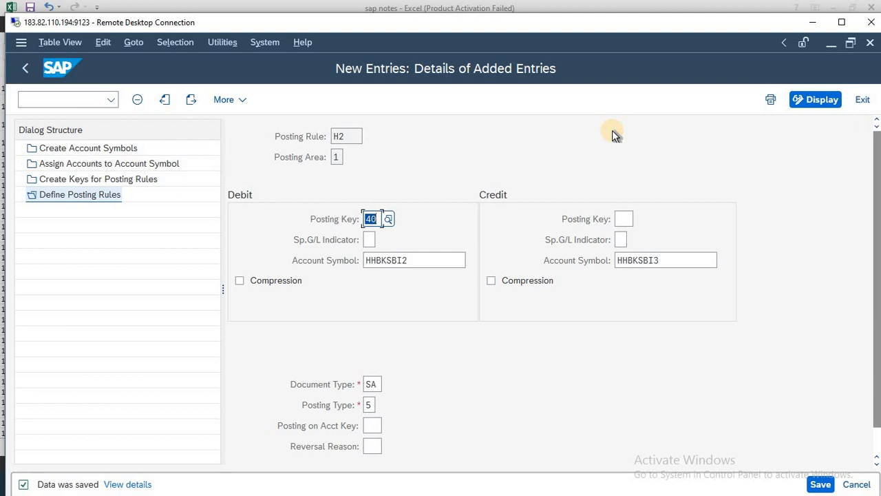
key(alt+Tab)
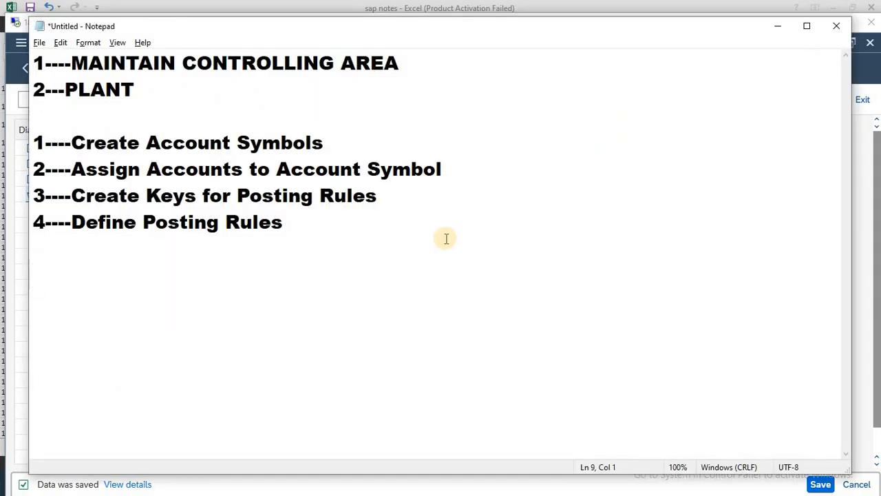
click(378, 230)
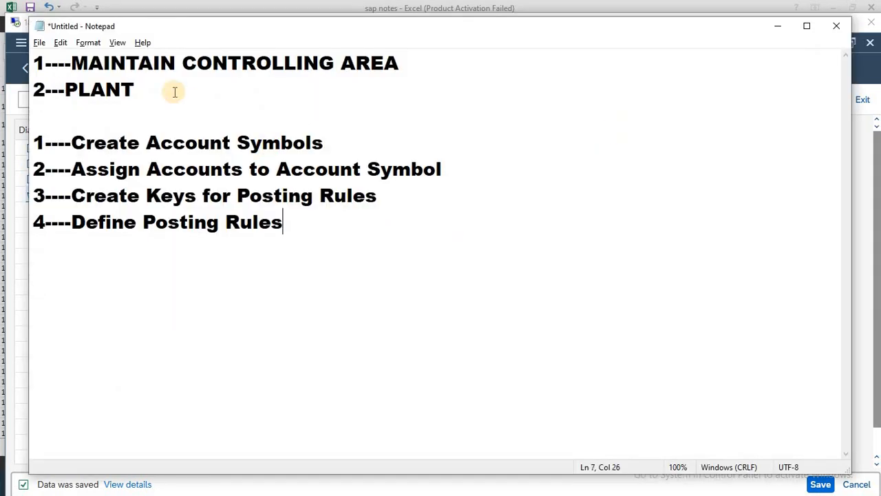
click(119, 119)
key(Return)
key(Return)
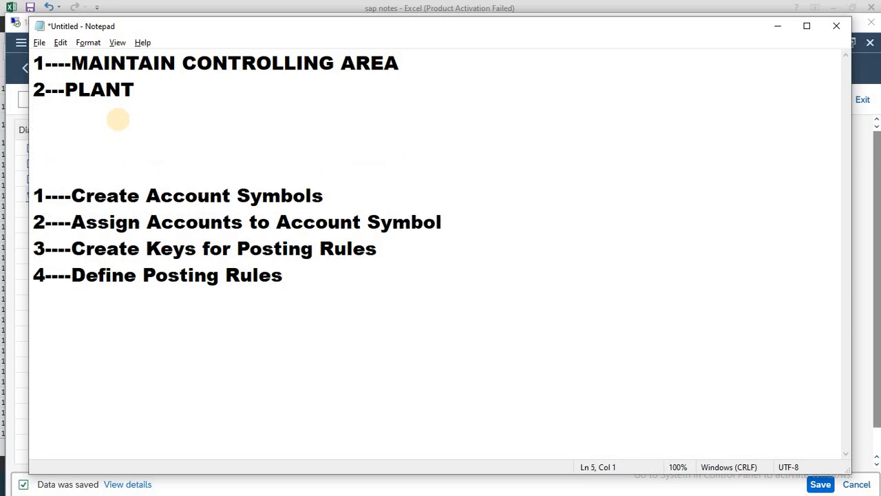
text(BRS)
Indent the BRS heading and enclose it in parentheses
key(Left)
key(Left)
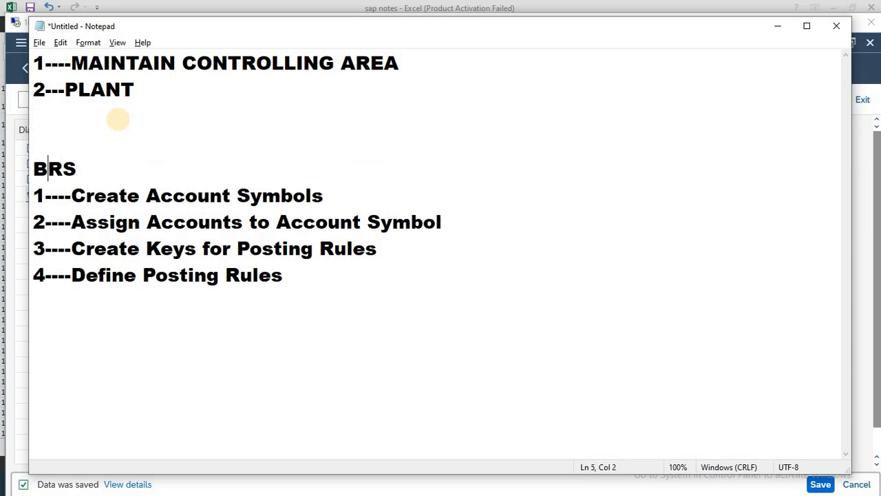
key(Left)
text(()
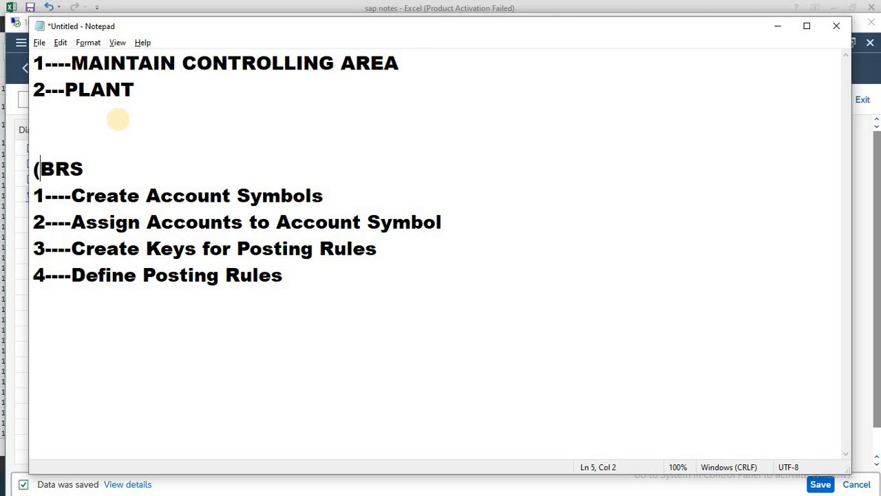
key(Left)
key(Tab)
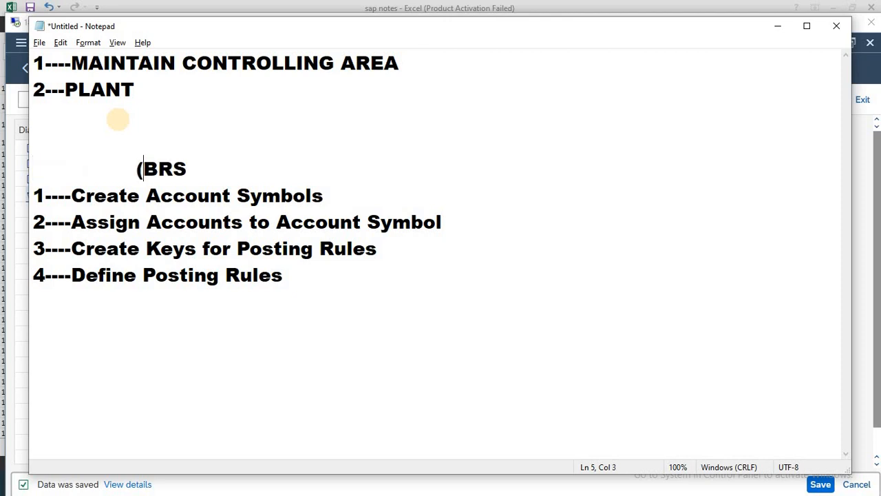
key(Right)
key(Right)
key(Right)
text())
Switch back to SAP, save rule H2 again and return to the posting rules overview
key(alt+Tab)
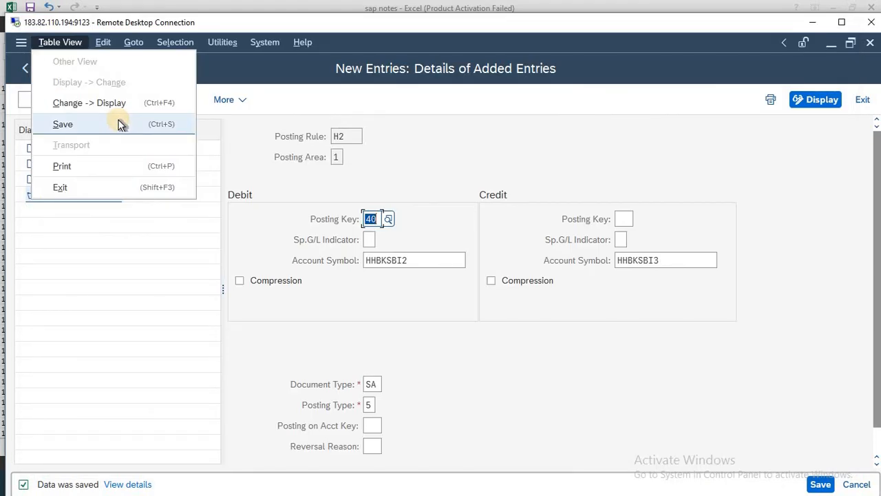
click(419, 366)
key(ctrl+s)
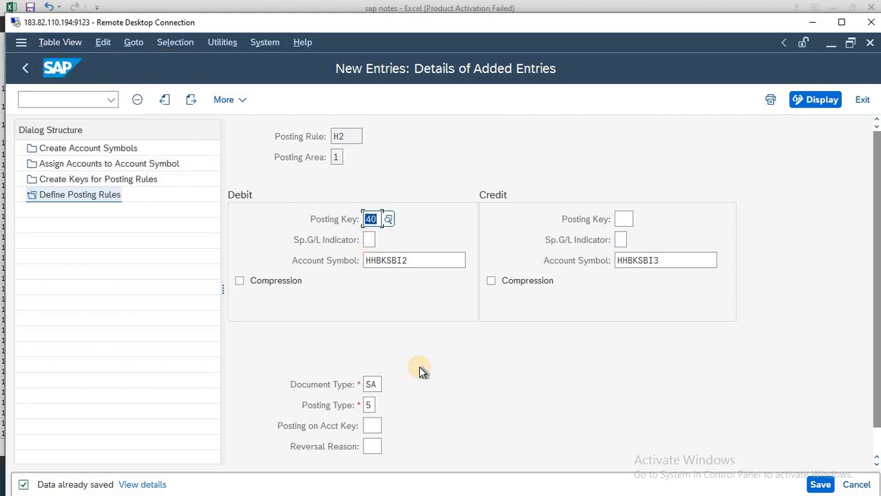
key(F3)
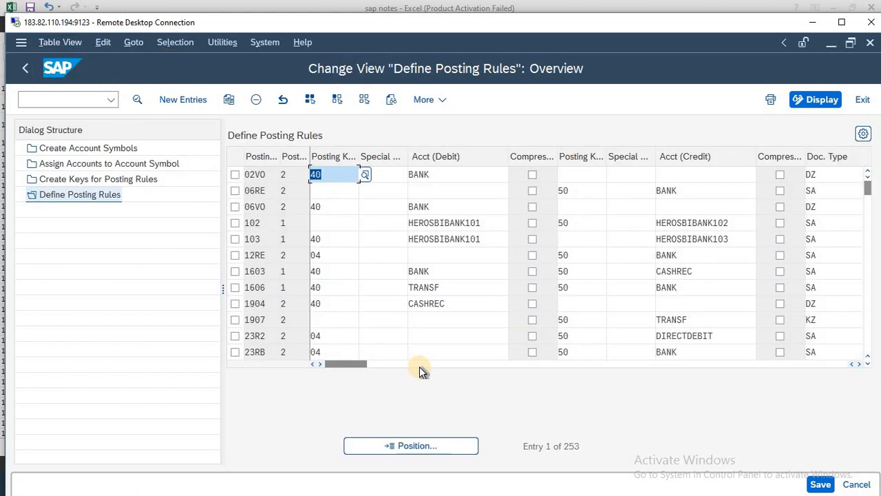
Try to position the posting rules list at the entry HHBKSBI1
click(415, 447)
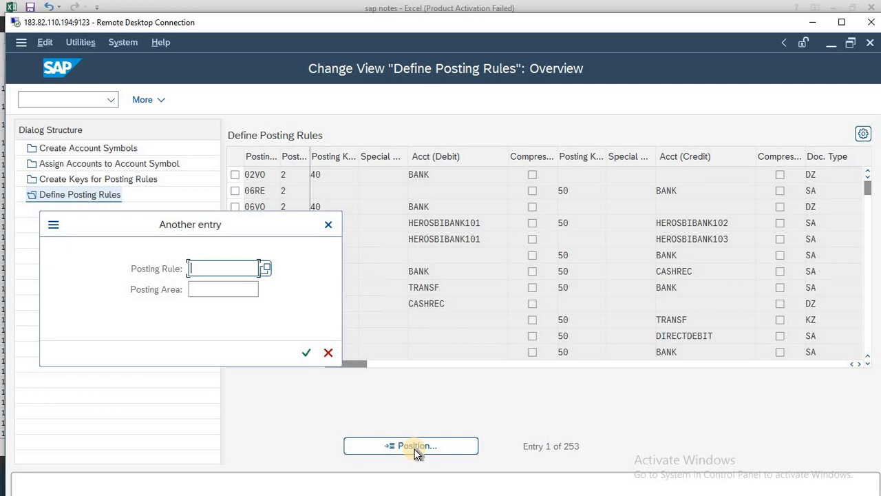
text(HHBKSBI1)
key(Return)
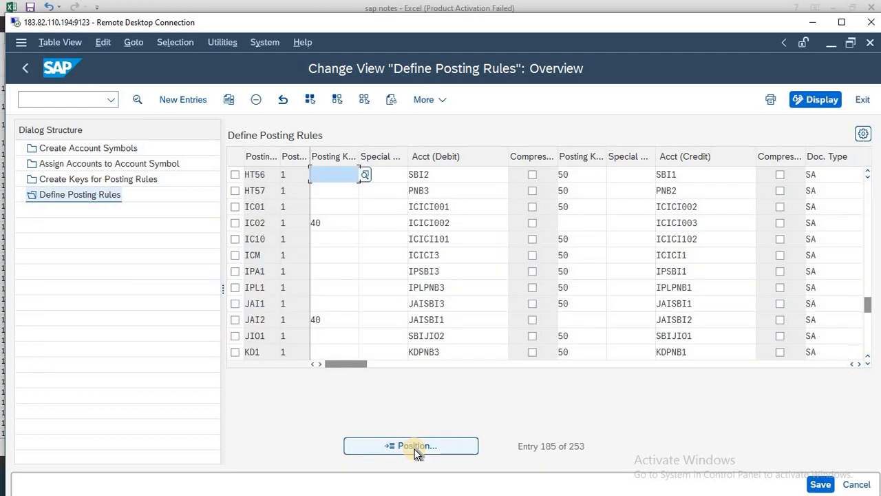
click(464, 176)
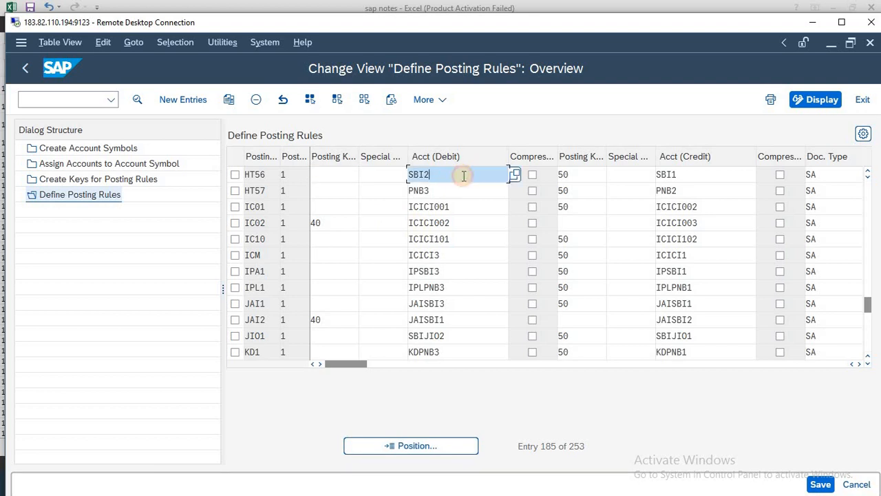
Locate posting rules H1 and H2 in the overview to review their posting keys and account symbols
click(446, 452)
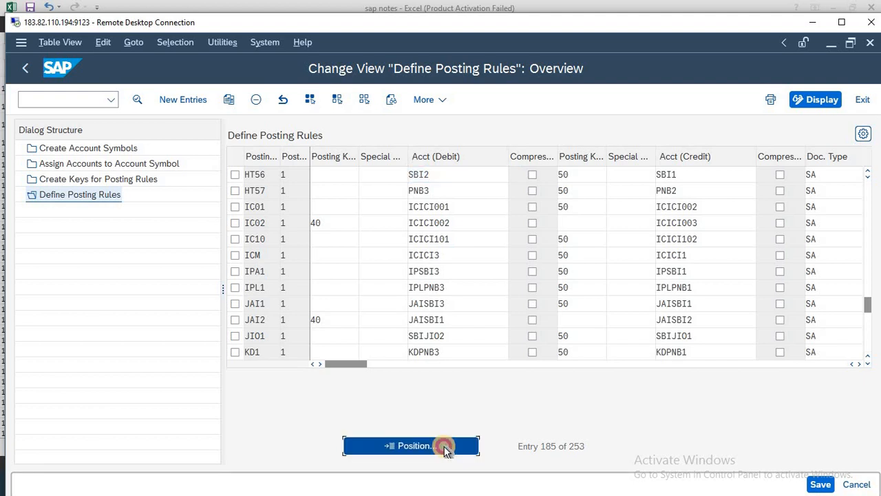
text(H1)
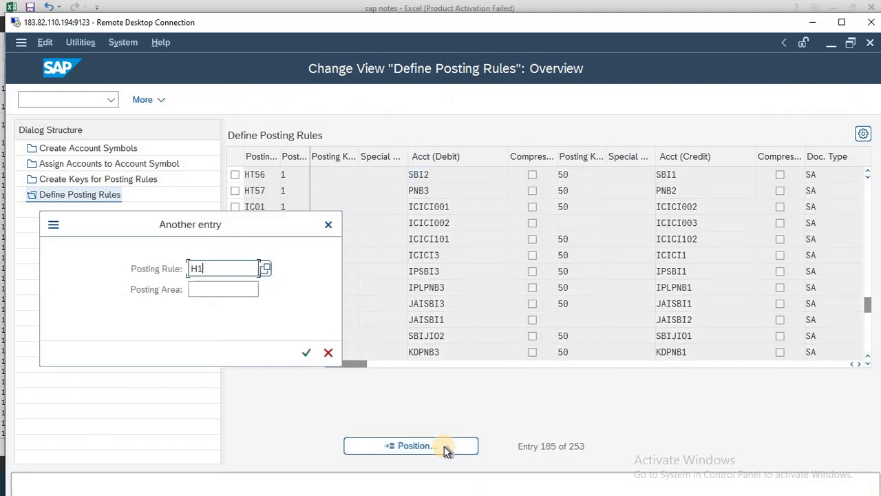
key(Return)
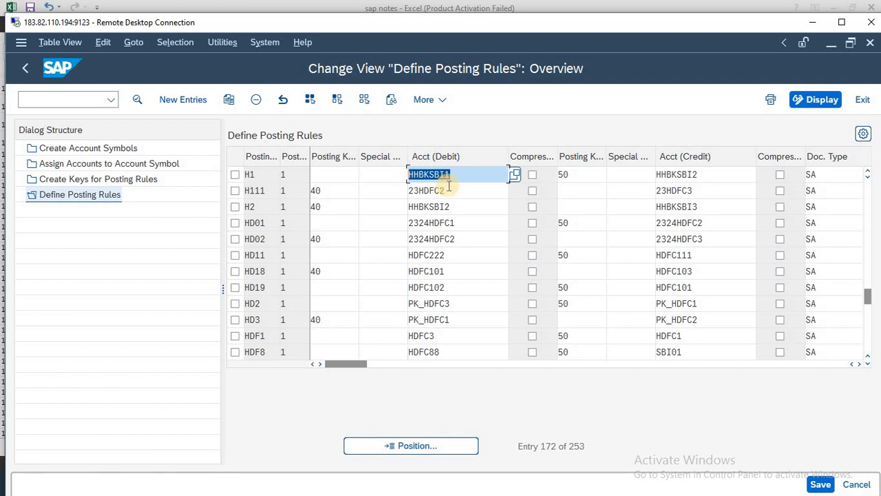
click(388, 446)
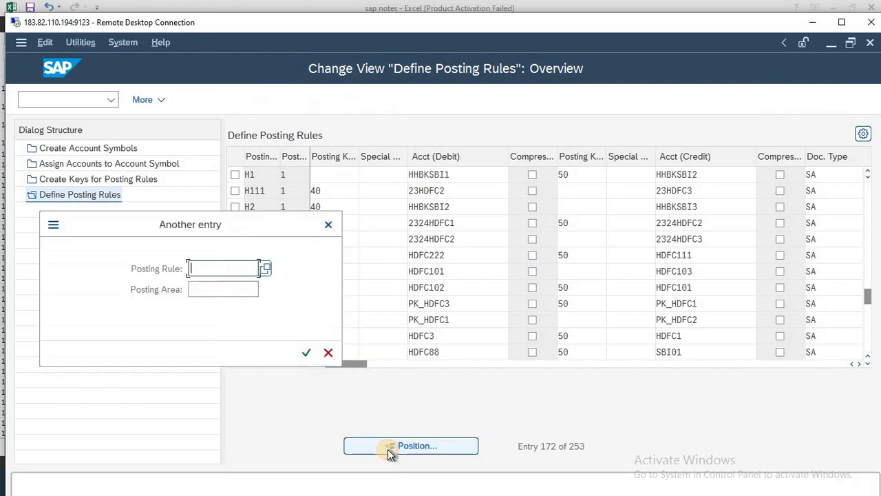
text(H)
key(Return)
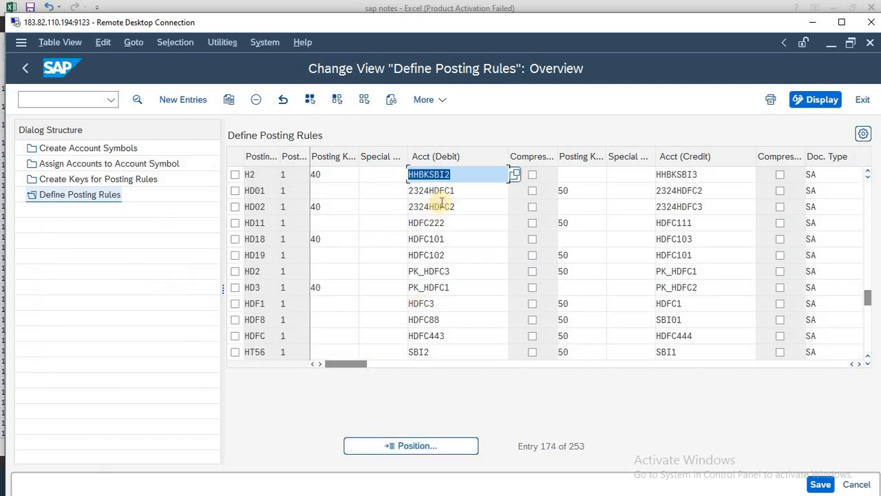
click(347, 175)
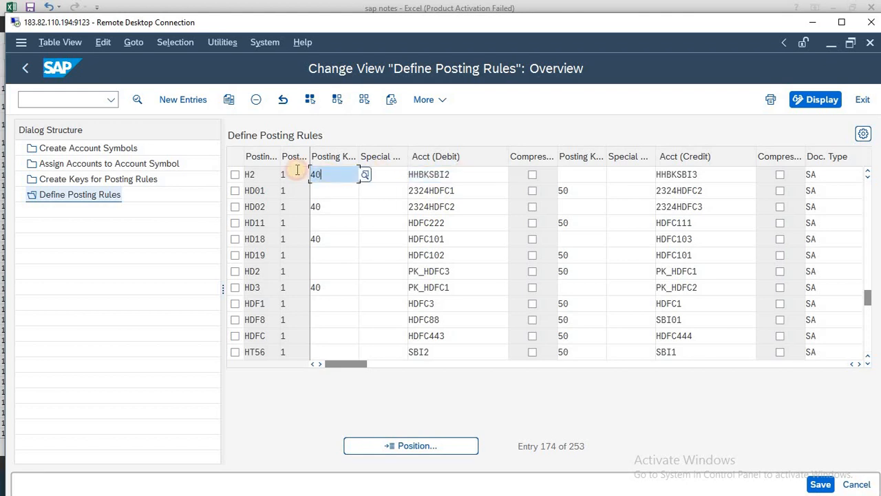
Reposition the posting rules list at rule H1 and mark its row
click(405, 444)
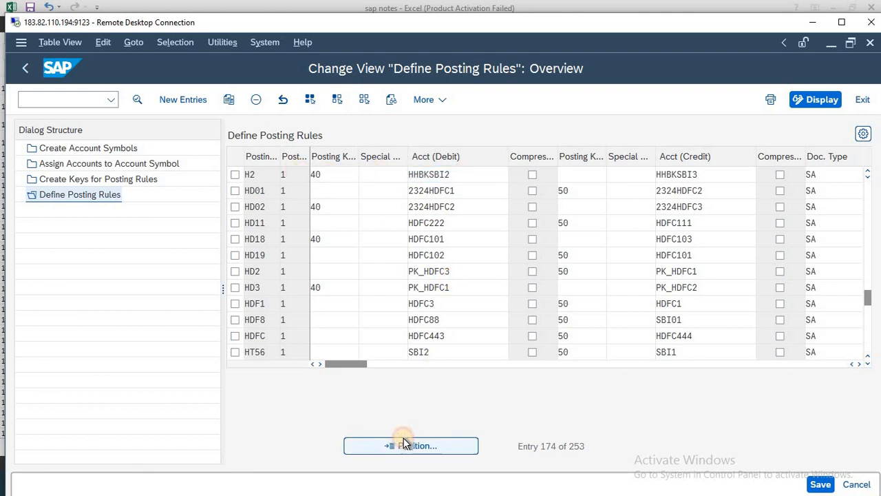
key(Down)
key(Down)
key(Return)
key(Return)
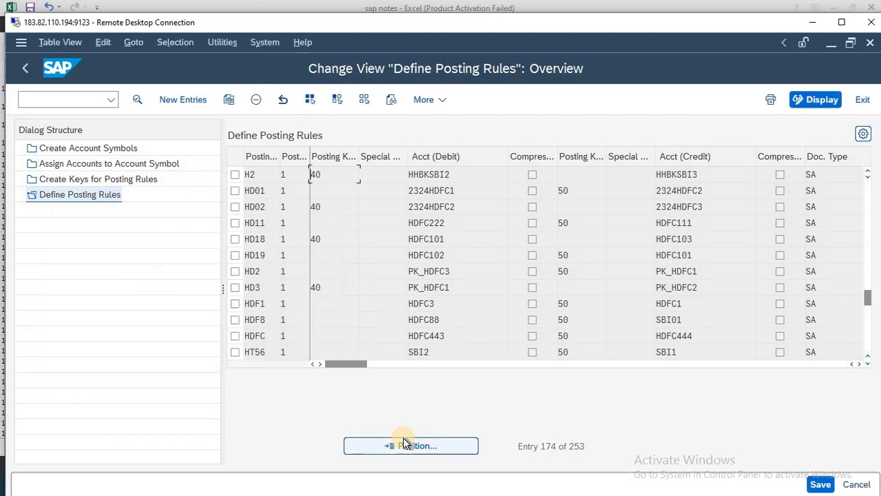
click(566, 174)
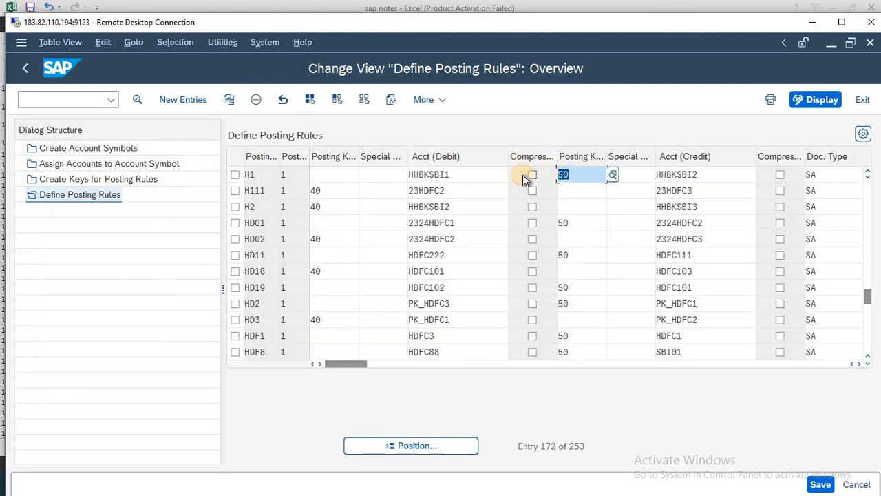
click(233, 172)
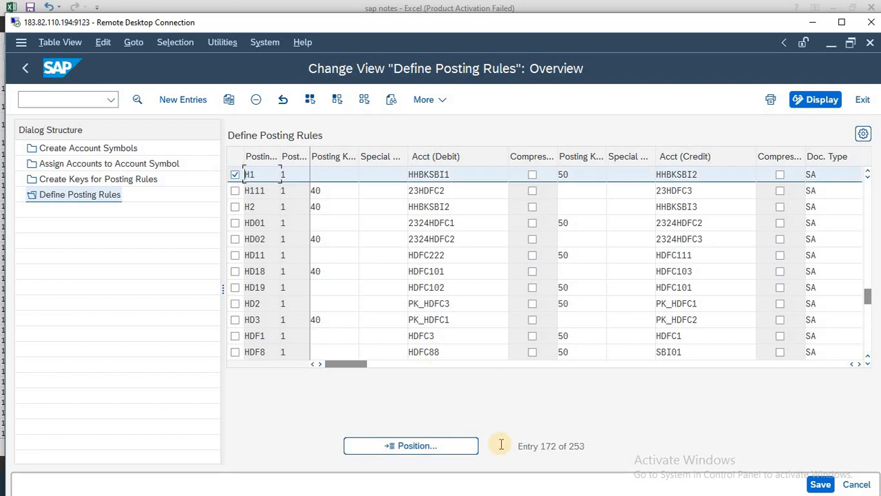
key(alt+Tab)
key(Down)
key(Down)
key(Down)
key(Down)
key(Down)
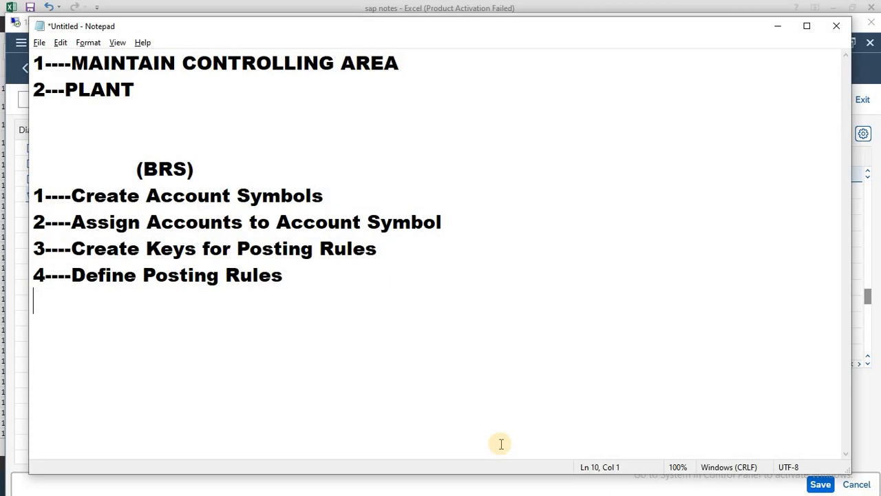
key(Return)
text(Define Posting Rules)
key(ctrl+z)
Switch to the Google Meet call, stop presenting the screen and minimize the meeting window
key(alt+Tab)
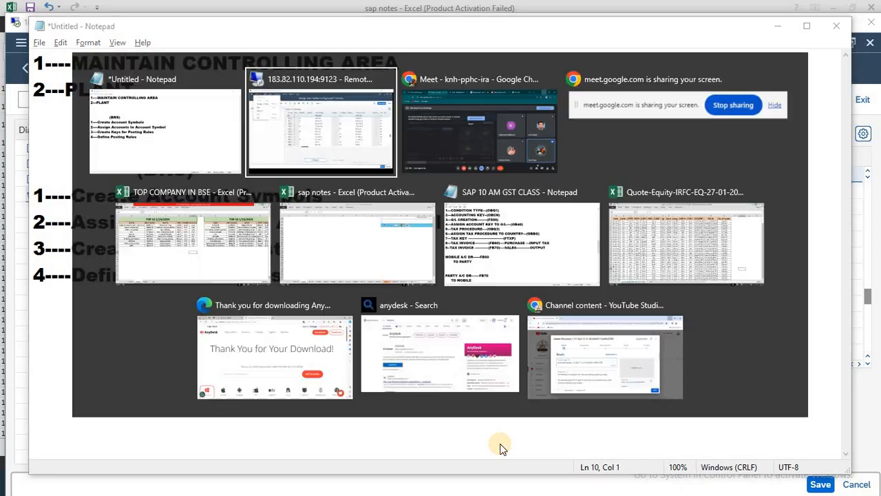
key(alt+Tab)
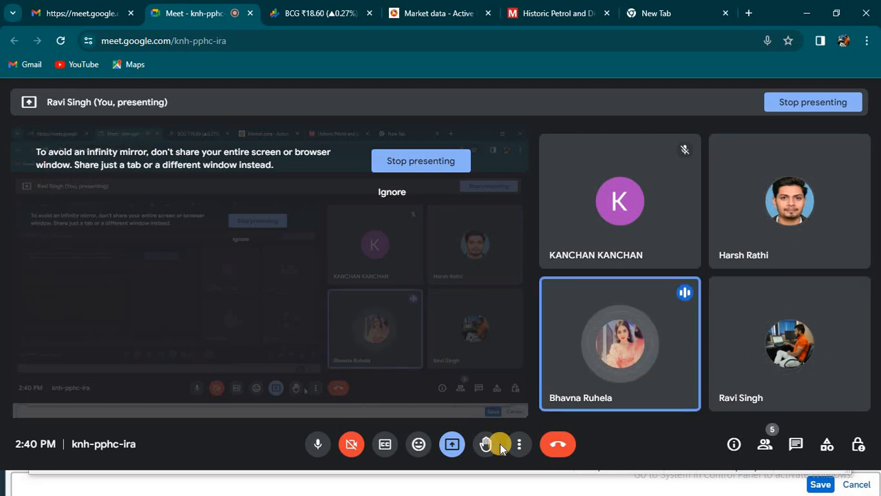
click(444, 159)
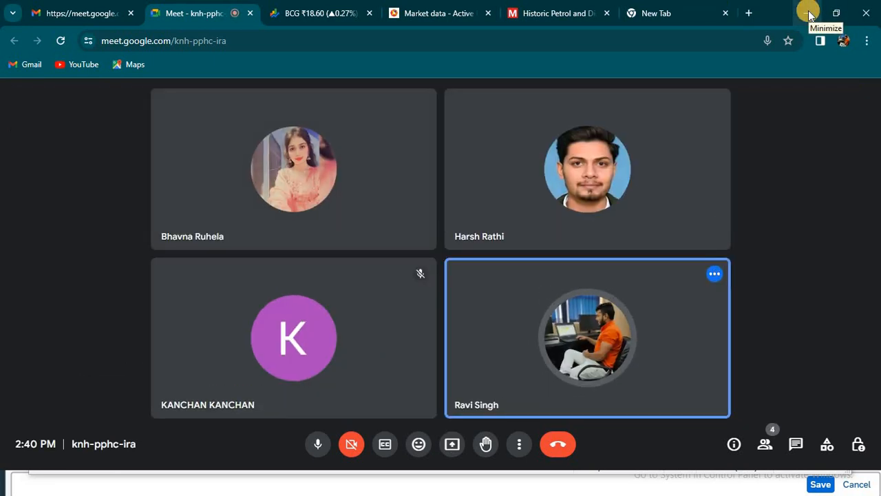
click(810, 13)
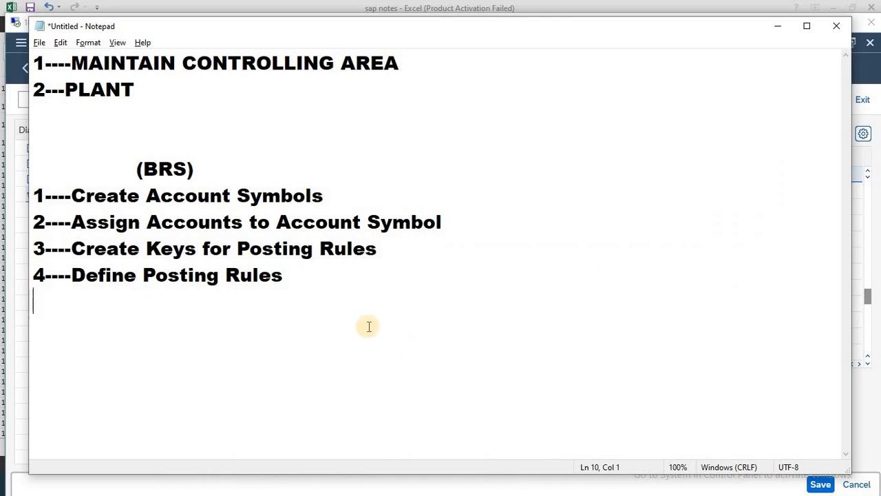
Add a blank line below the "4----Define Posting Rules" note in Notepad
click(360, 309)
key(Return)
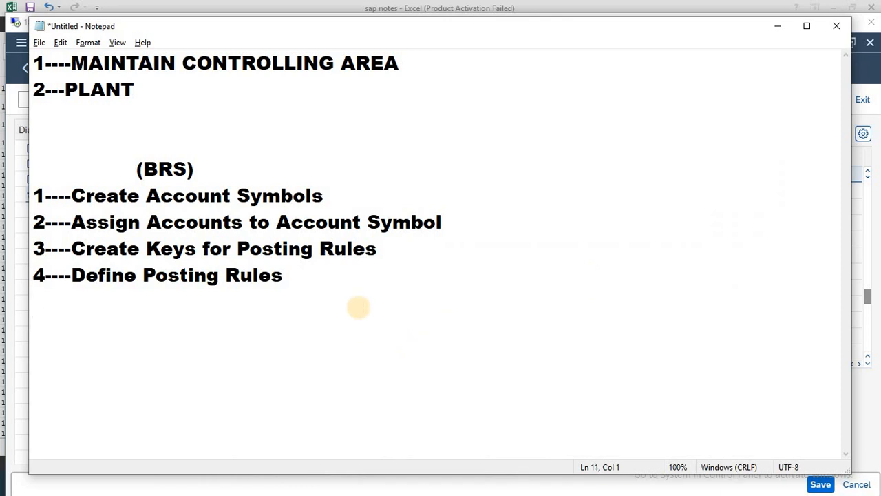